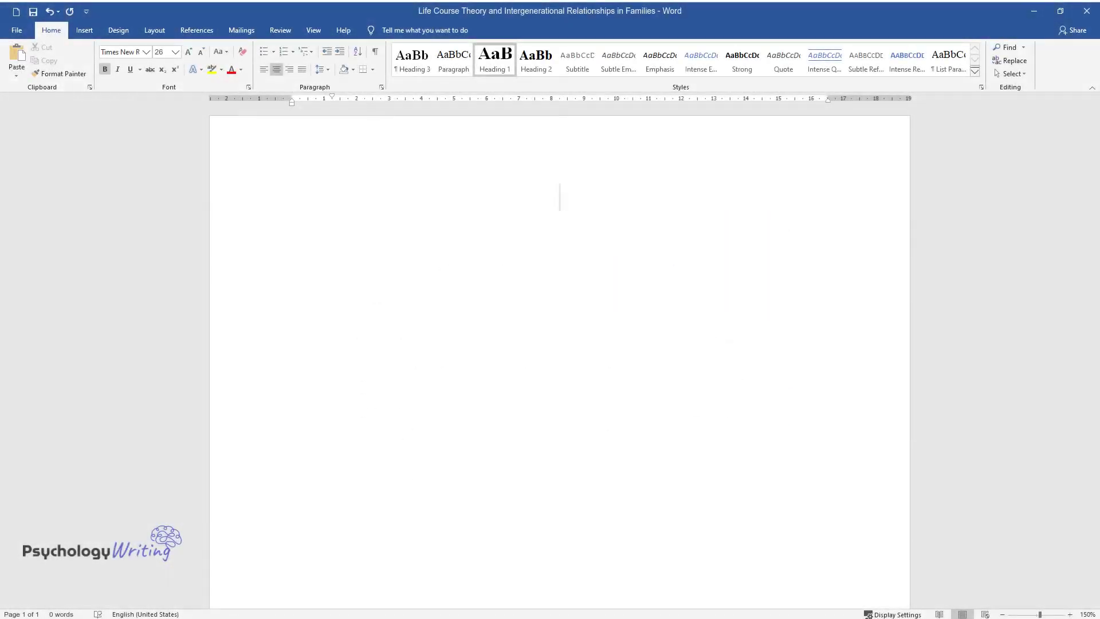
Step: Type the title 'Life Course Theory and Intergenerational Relationships in Families' and start a body line
type("Life Course T")
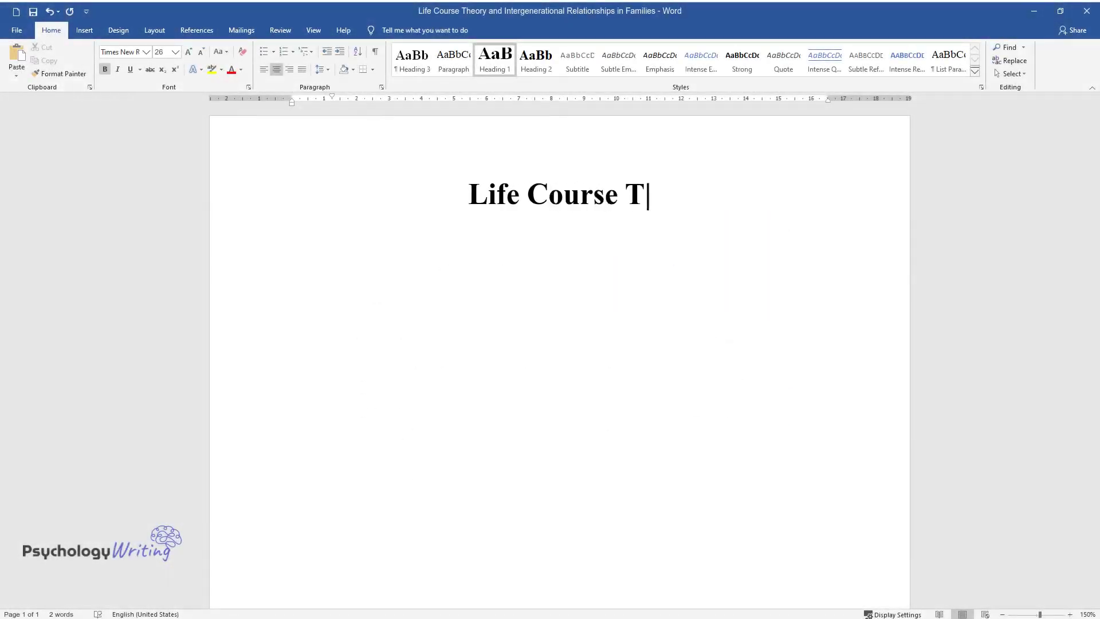
type("heory and Intergenerational R")
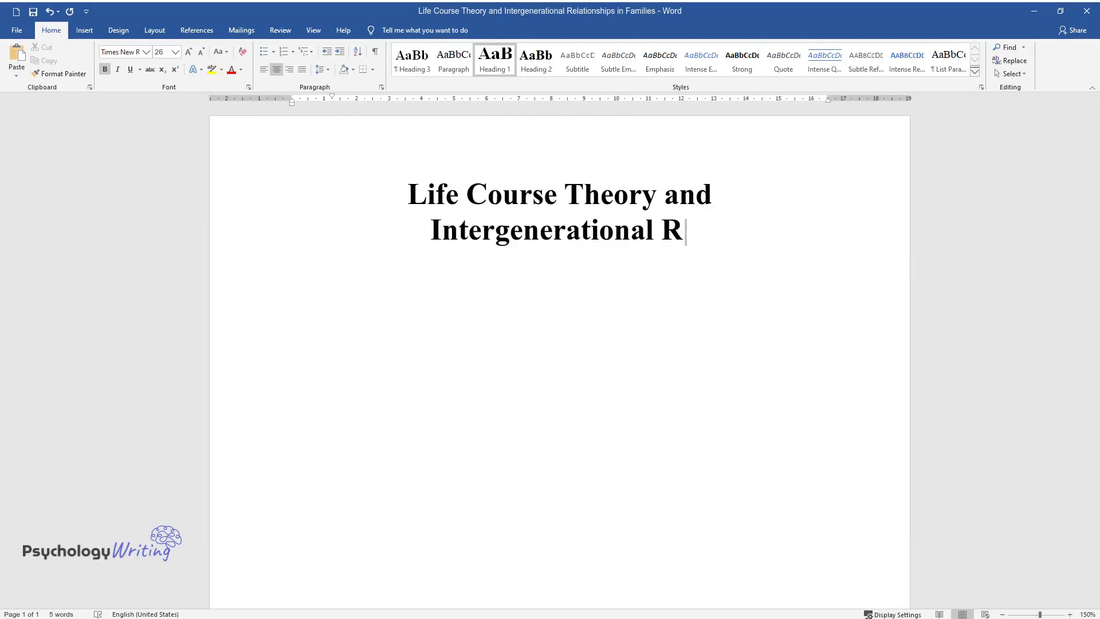
type("elationships in Families")
key("Return")
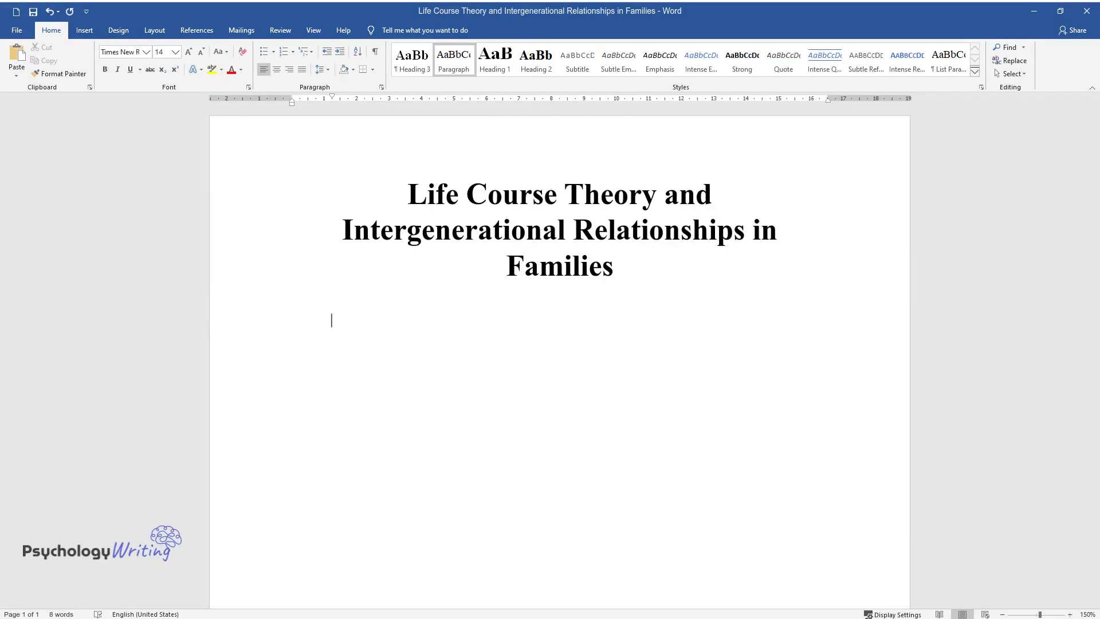
Step: Write the first paragraph, from 'Researchers have employed different approaches…' to 'on family members.'
type("Researchers have employed")
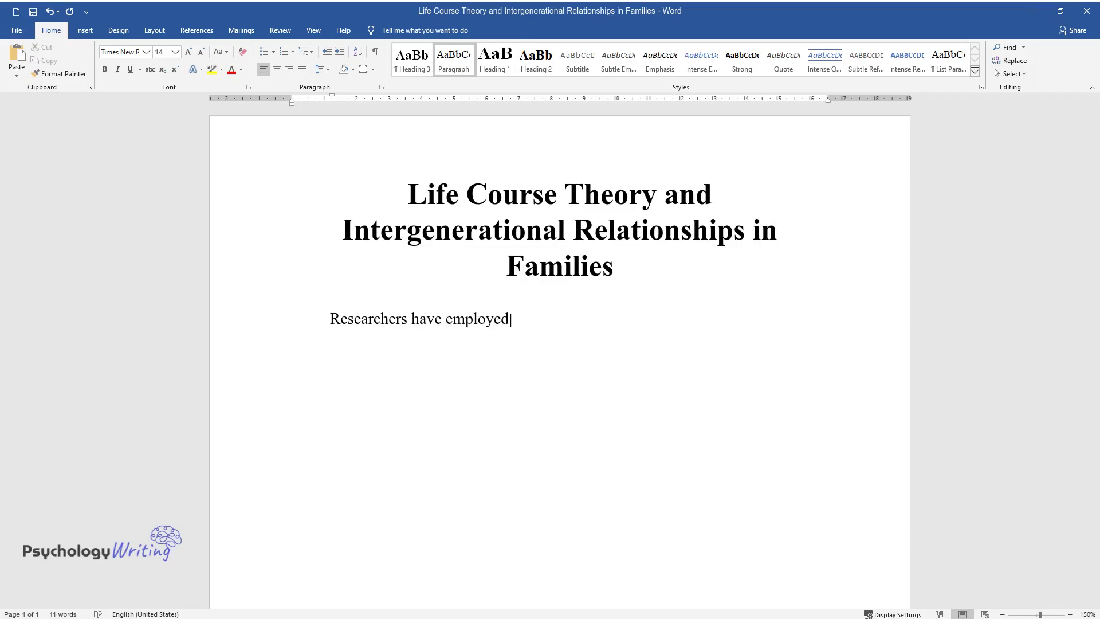
type(" different approaches to analyzing i")
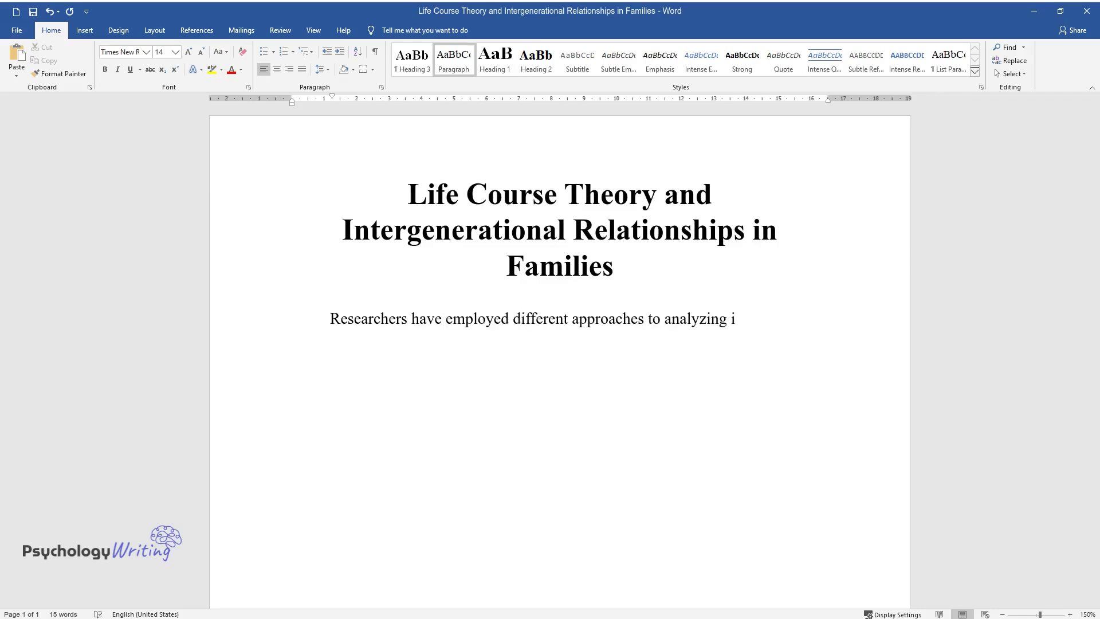
type("ntergenerational relationships in fa")
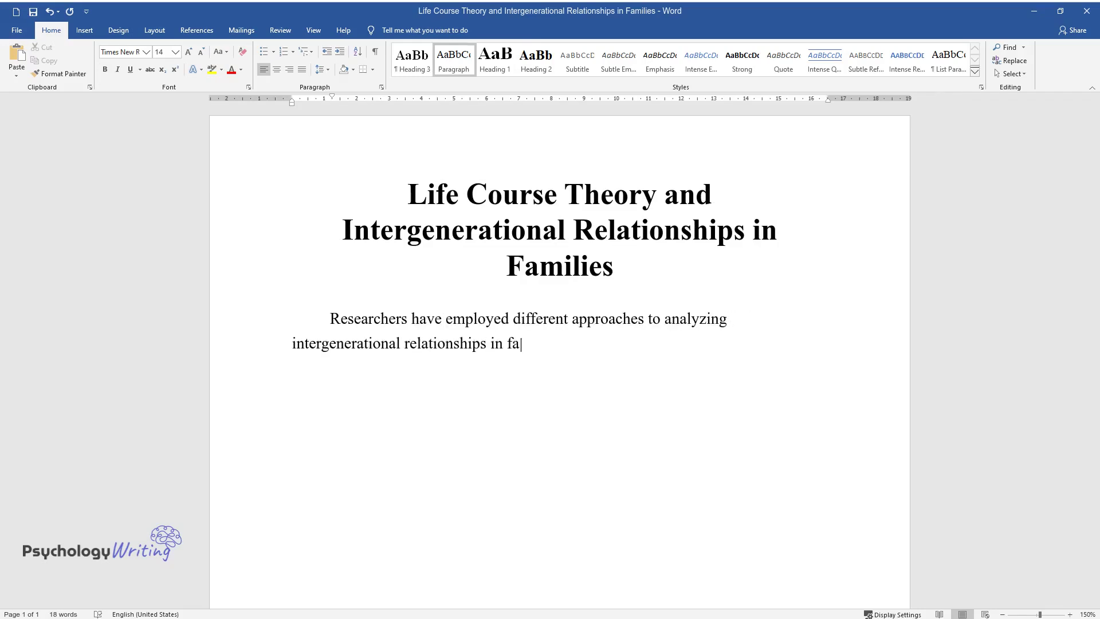
type("milies. The life-course theory stem")
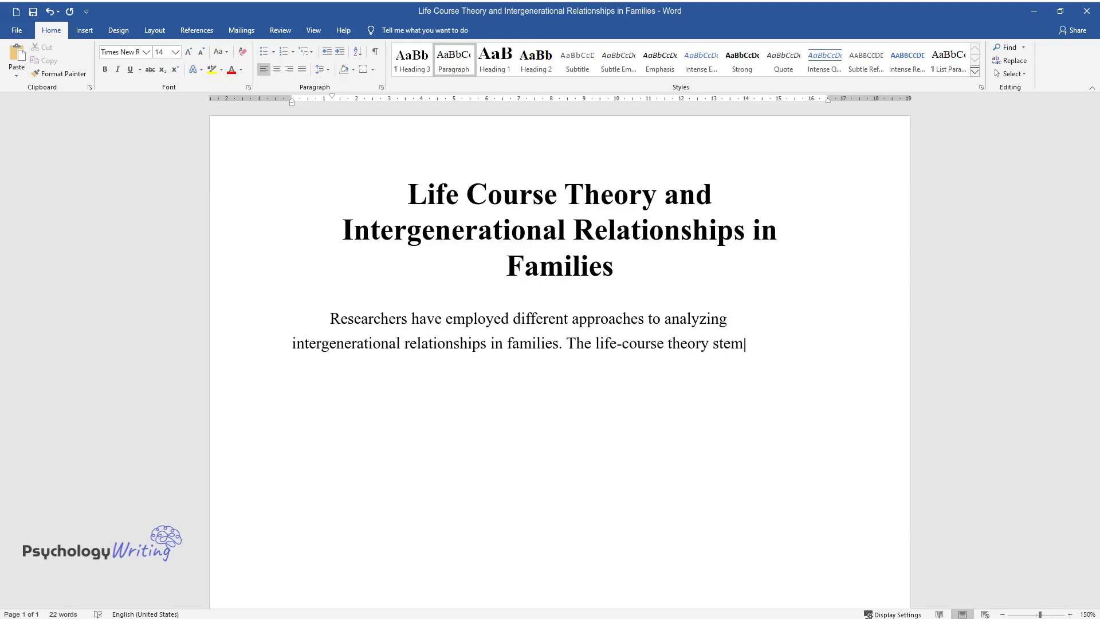
type("med from several longitudinal studie")
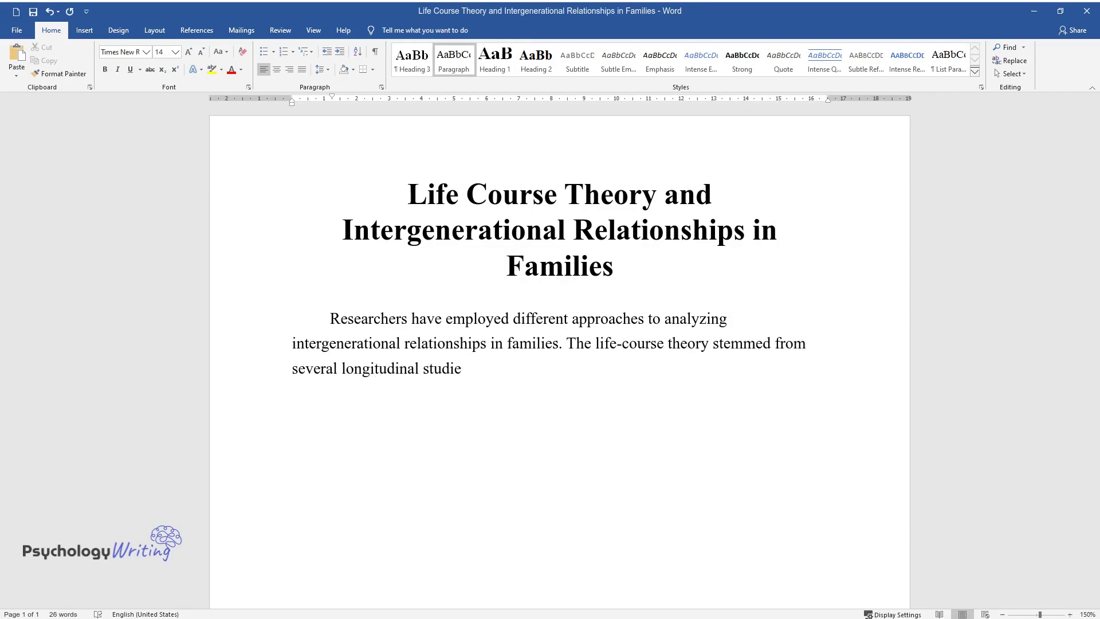
type("s held in the first part and the mid")
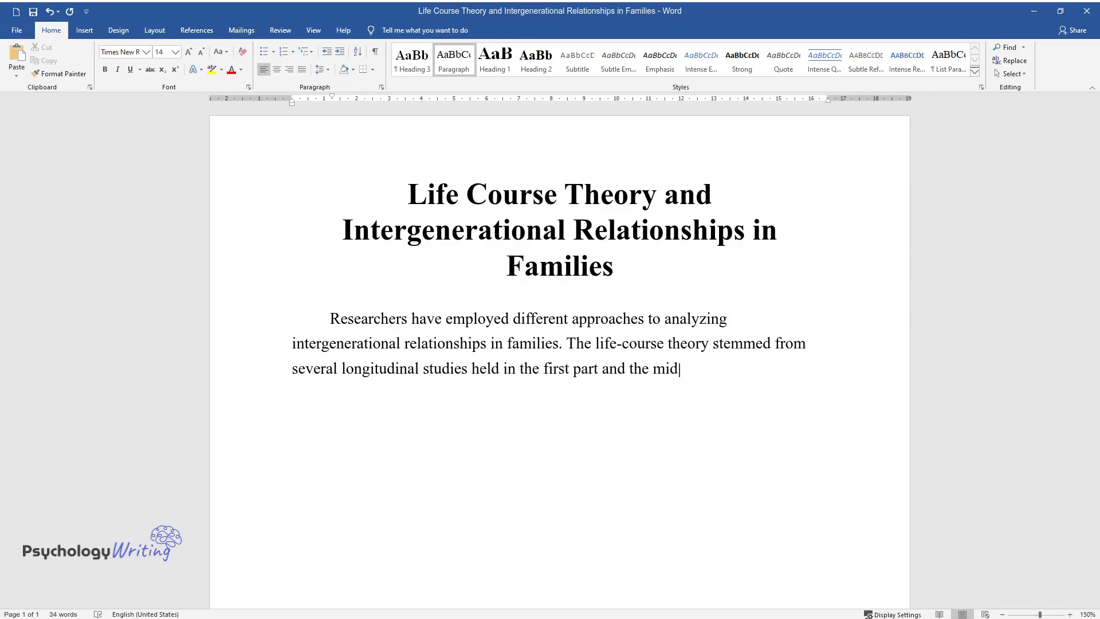
type("dle of the twentieth century. Elder states that the wealth of the obtai")
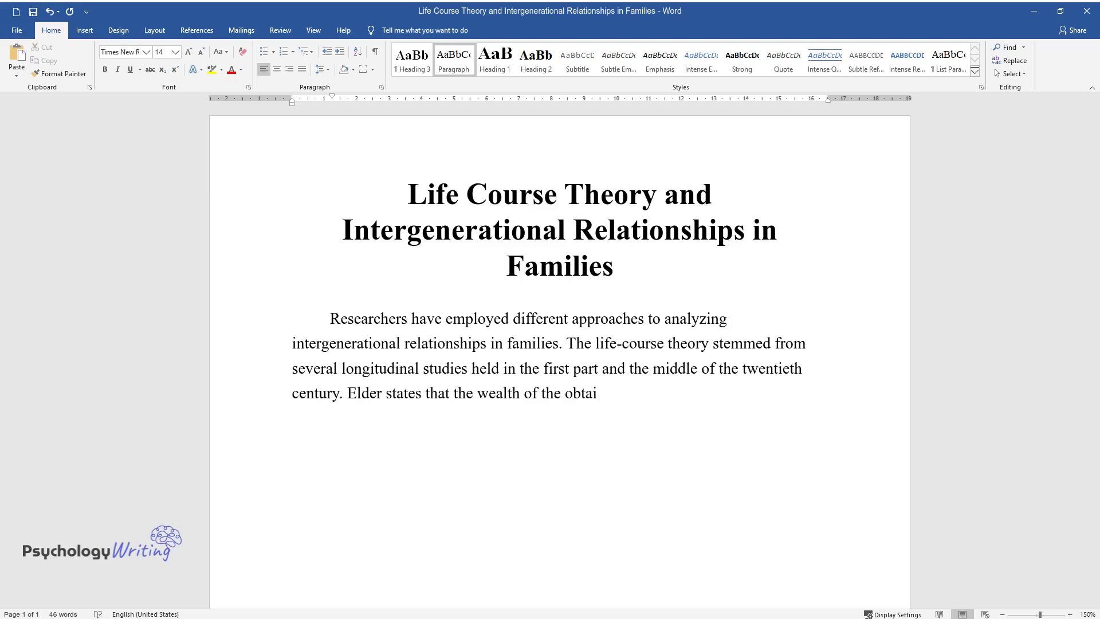
type("ned data enabled scholars to identif")
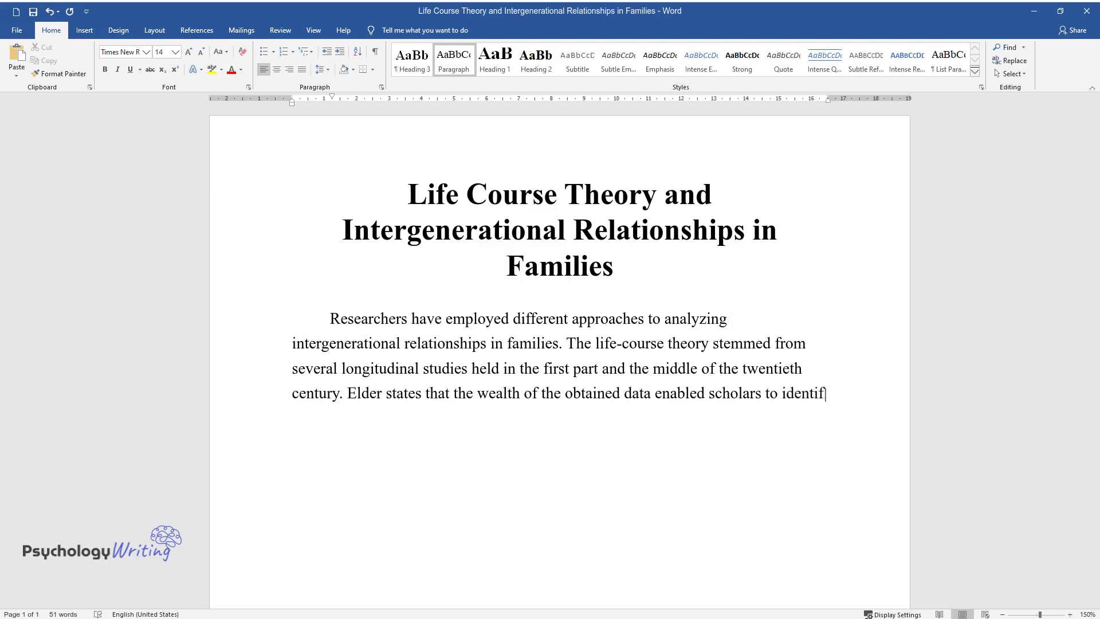
type("y the relationship between socioecon")
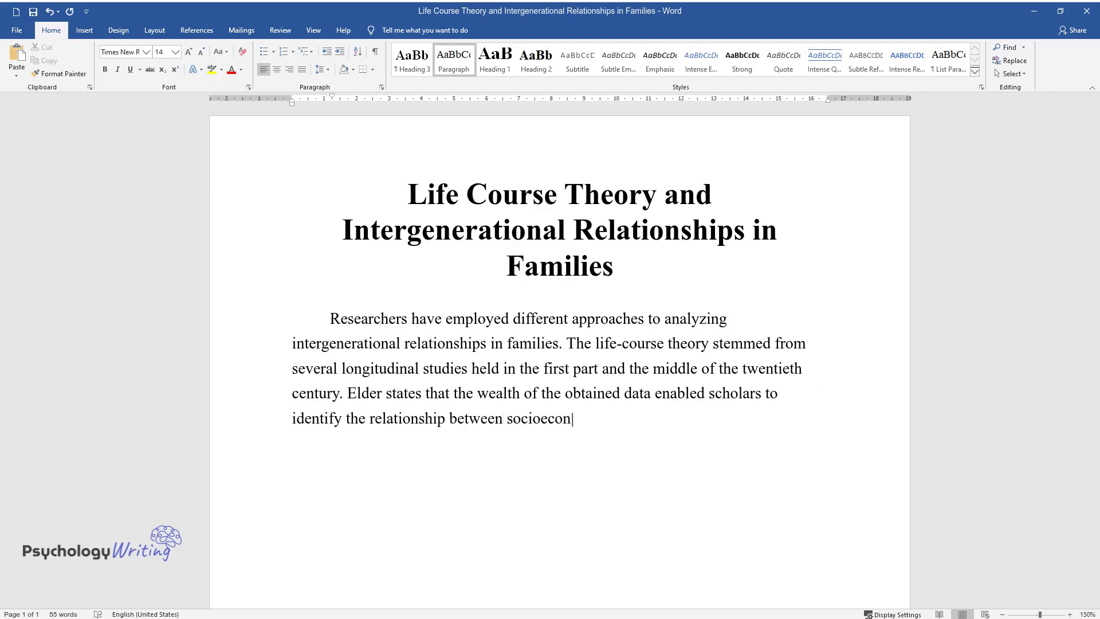
type("omic factors and the development of")
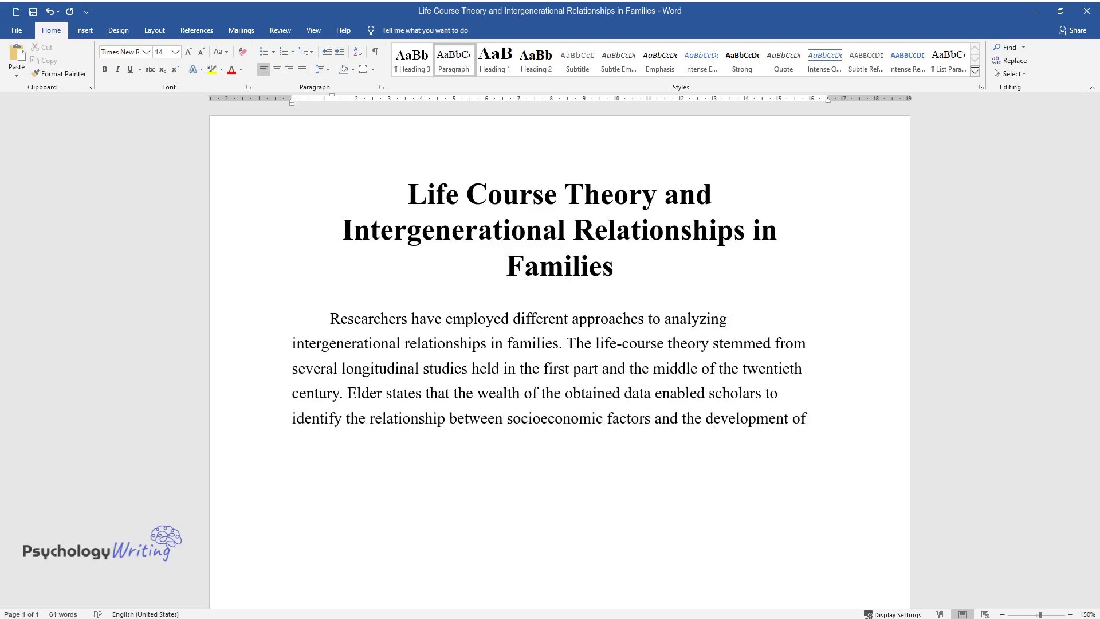
type(" individuals. The life-course theory")
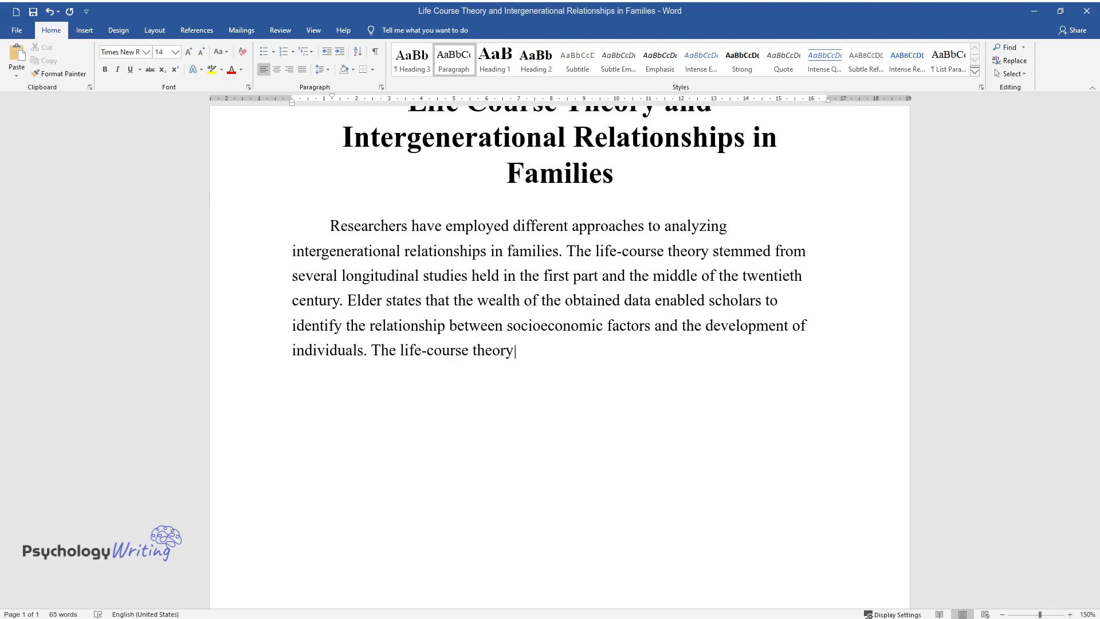
type(" is also instrumental in exploring i")
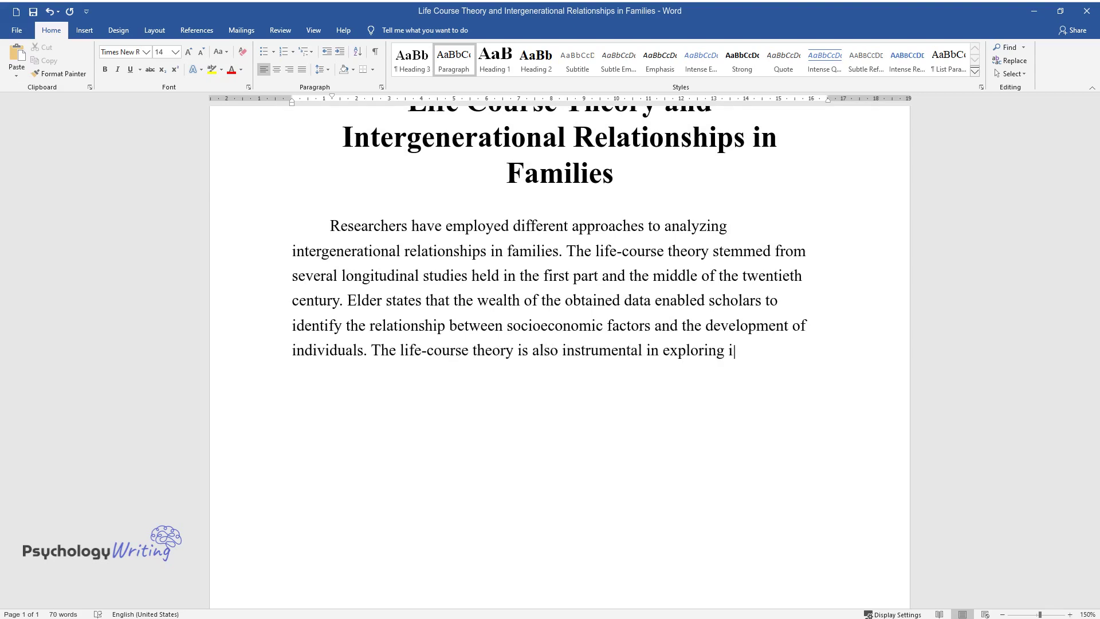
type("ntergenerational relationships with")
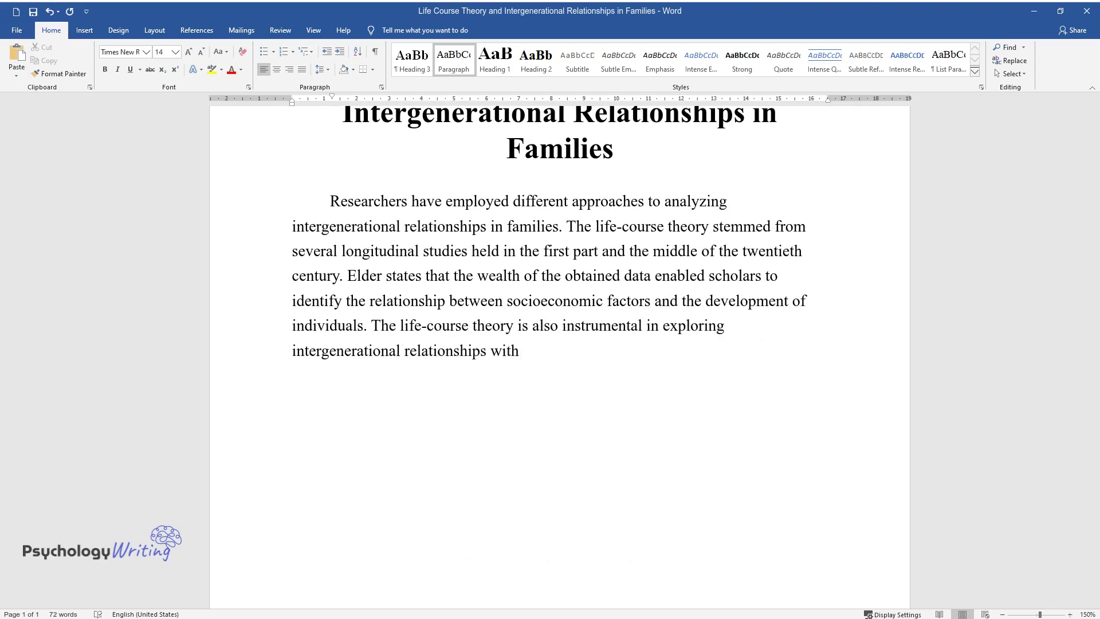
type("in families by the provision of insi")
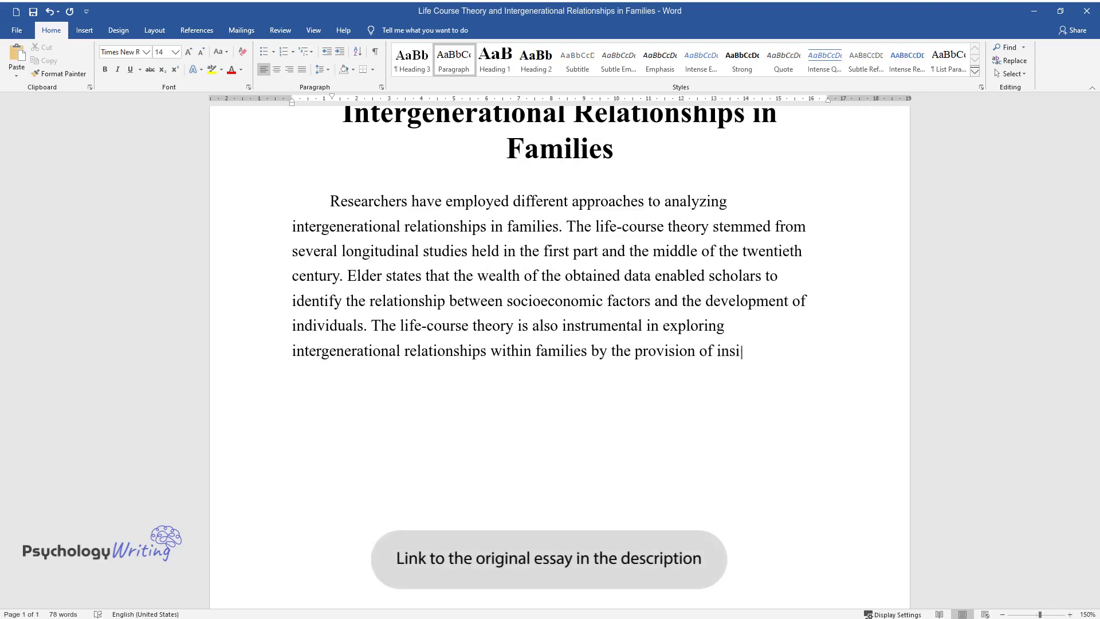
type("ghts into the effects of external and intern")
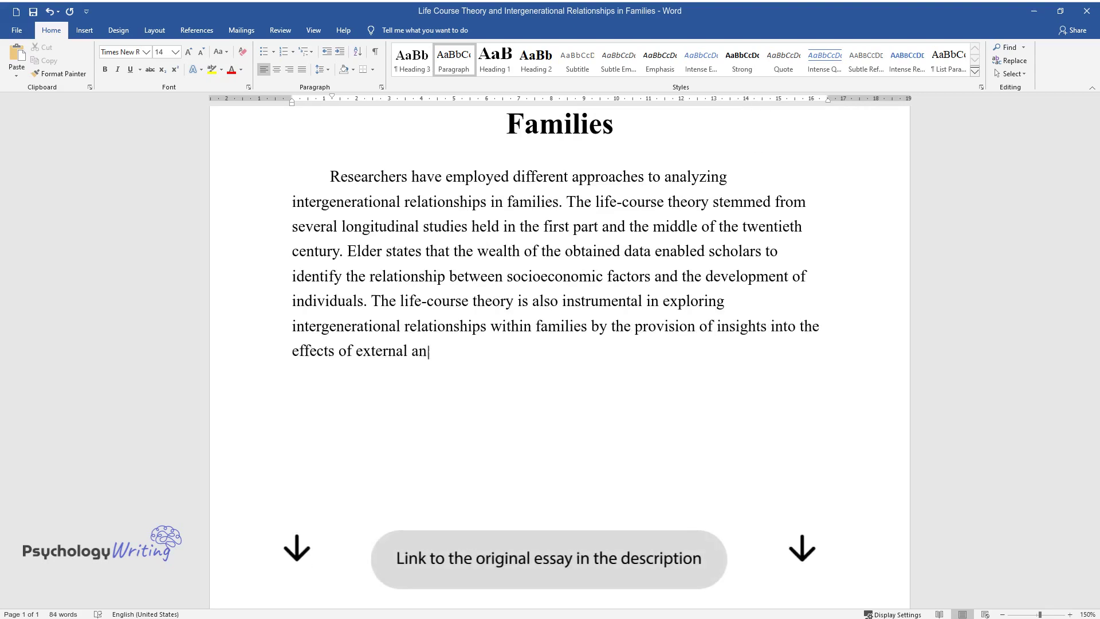
type("al aspects on family members.")
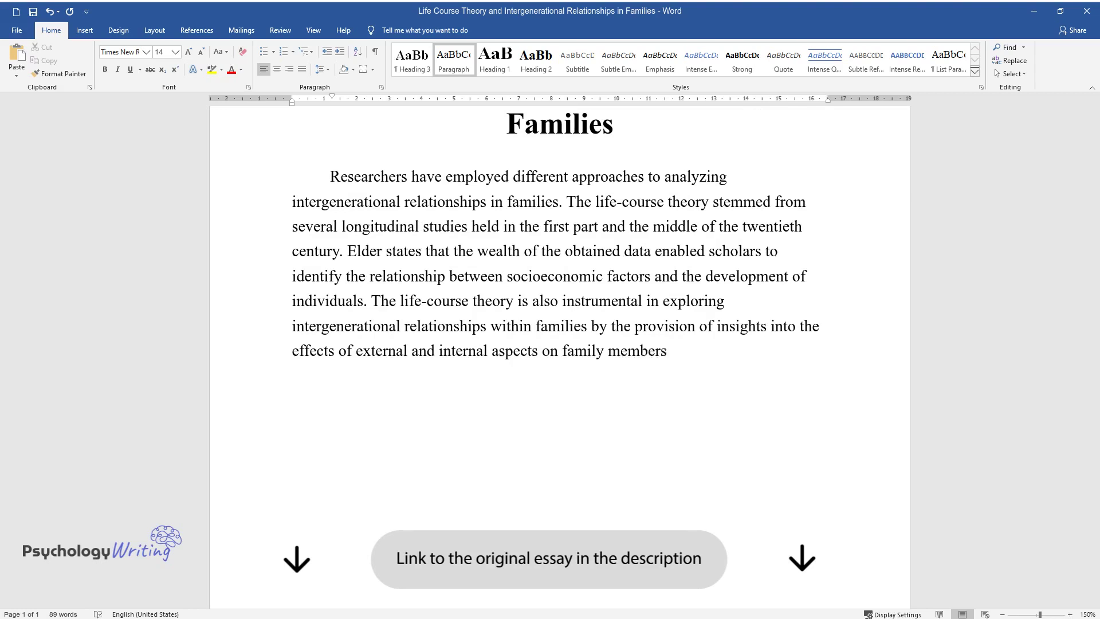
key("Return")
Step: Write the inequality paragraph ending 'cumulation of negative factors.' and begin the 'For instance' paragraph
type("One of ")
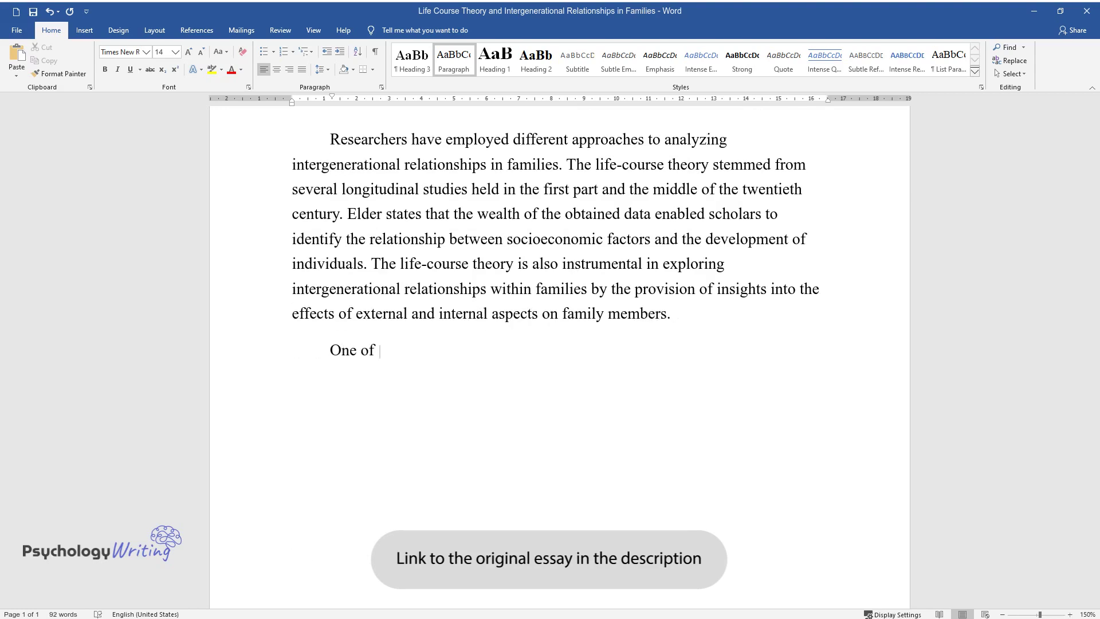
type("the aspects addressed in terms of t")
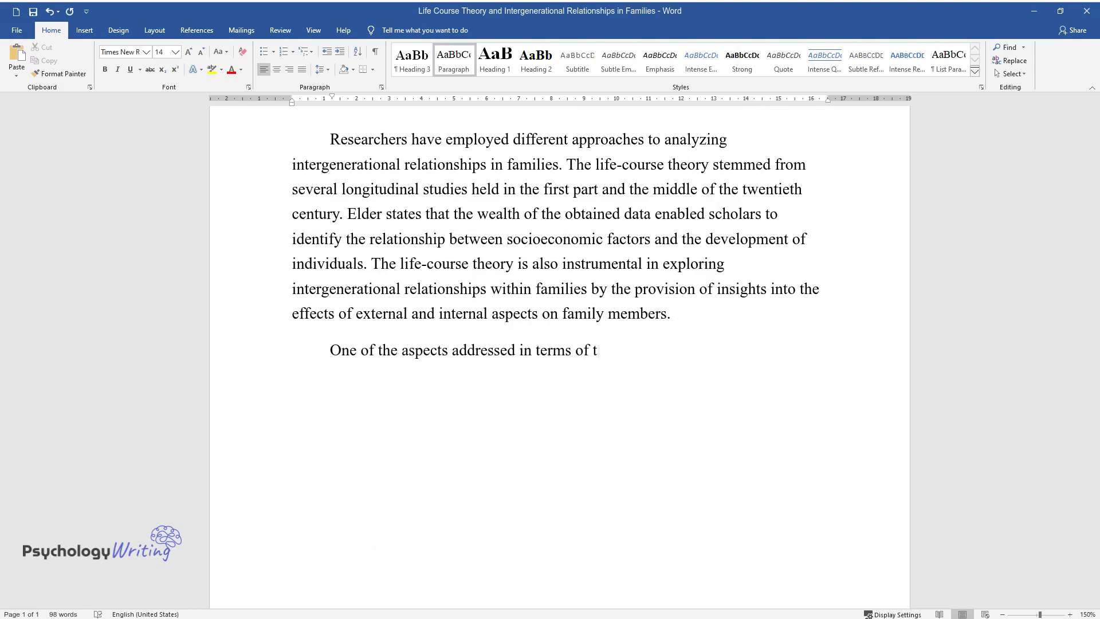
type("he theory under consideration is th")
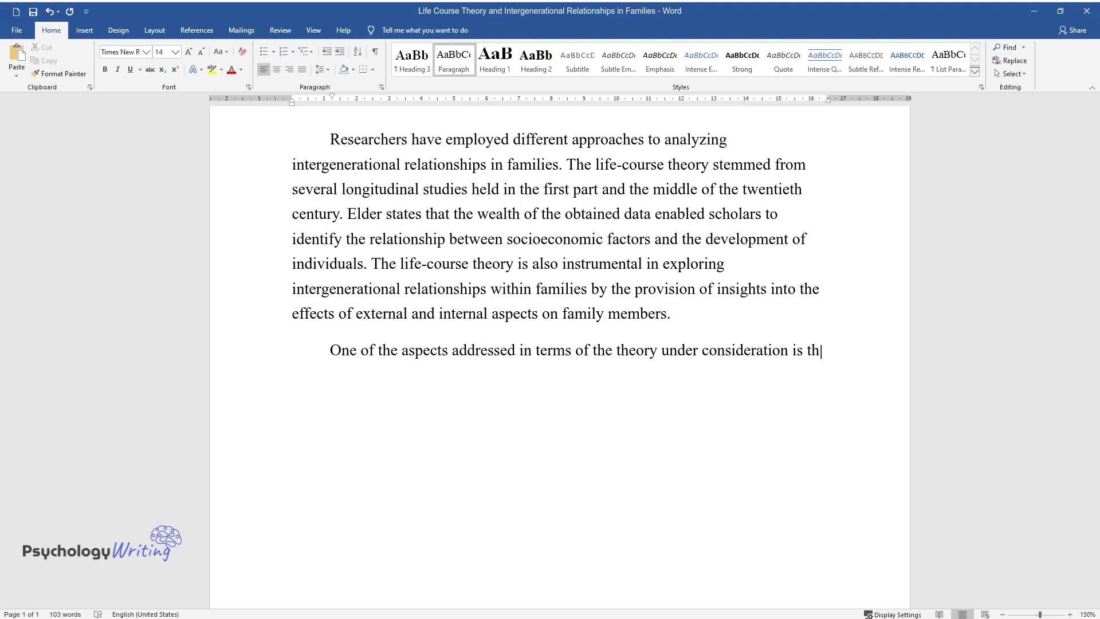
type("e analysis of the roots of inequali")
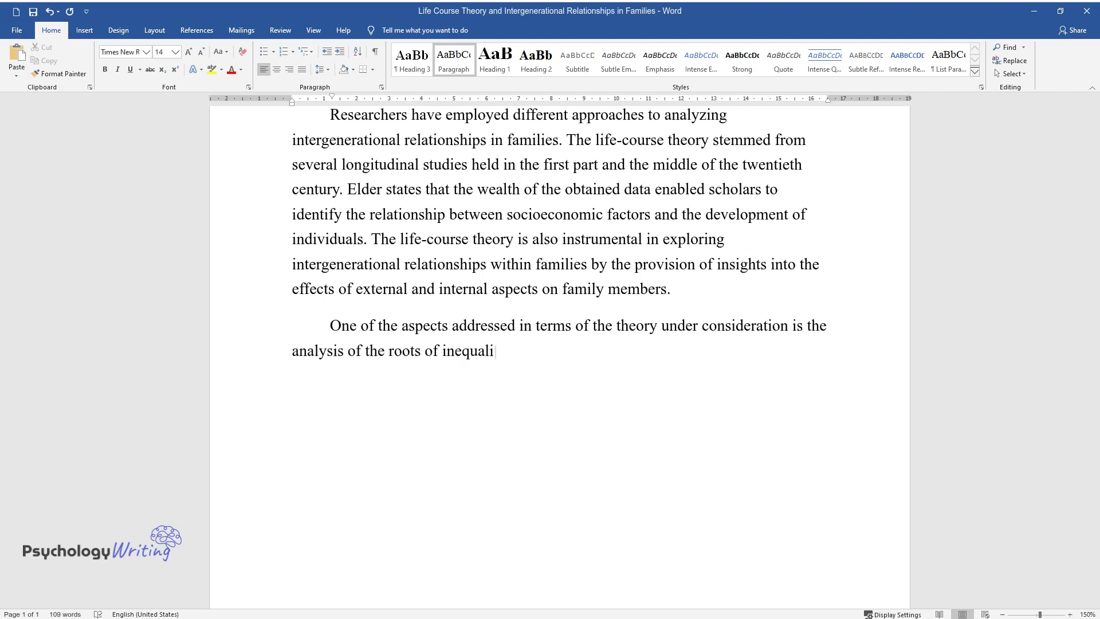
type("ty. Gilligan argues that inequality")
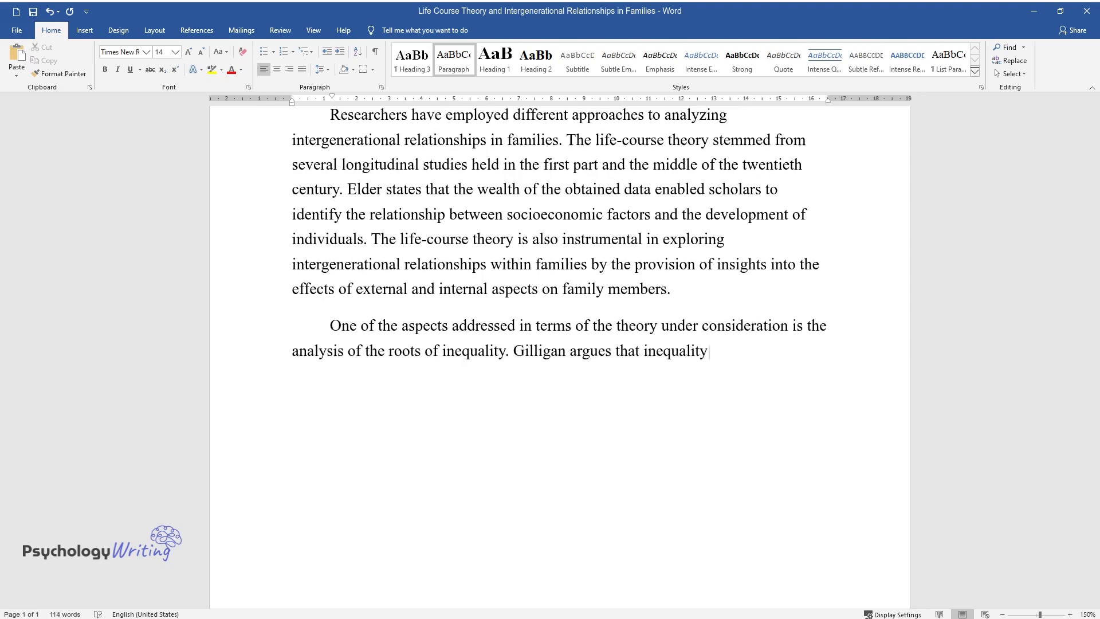
type(" is often cumulative as it is trans")
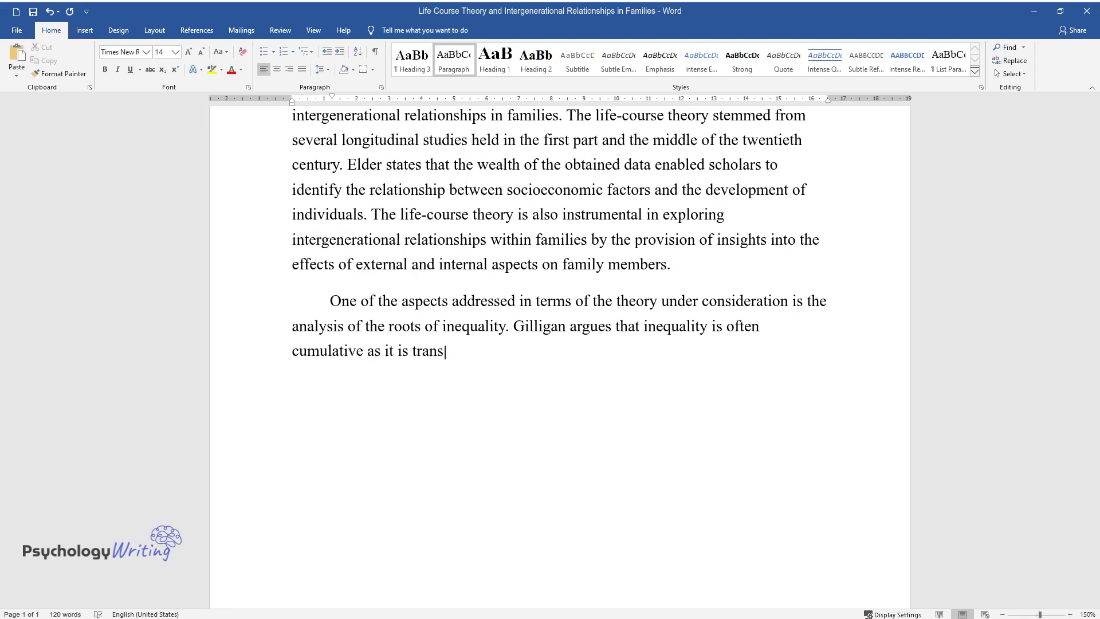
type("mitted across multiple generations.")
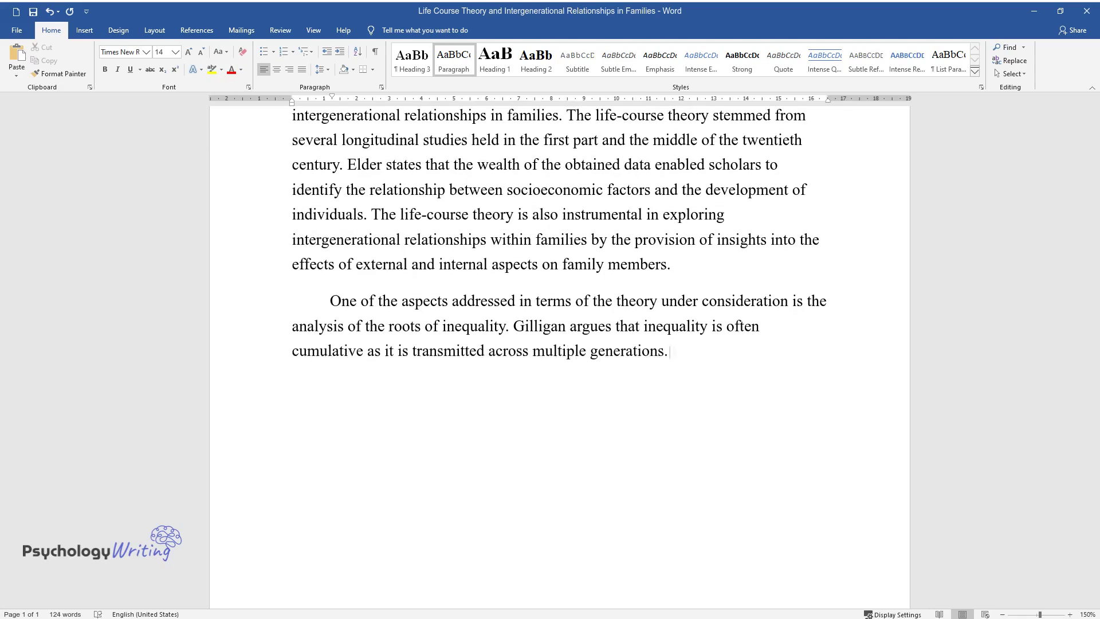
type(" The disadvantages of a family memb")
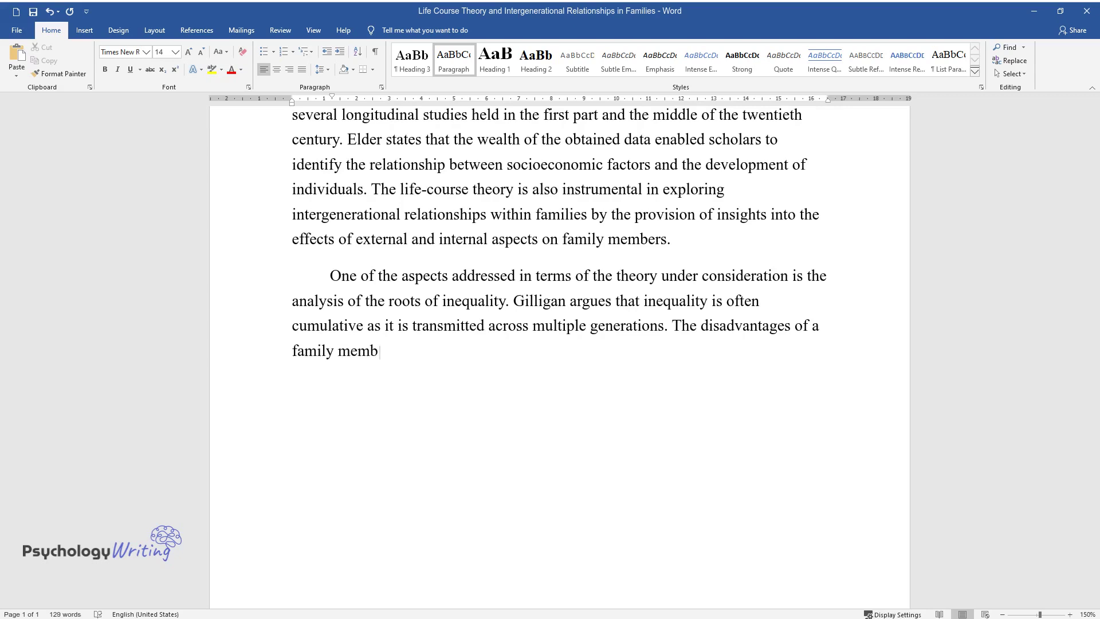
type("er, be it their economic or social status, the lack of education, or ph")
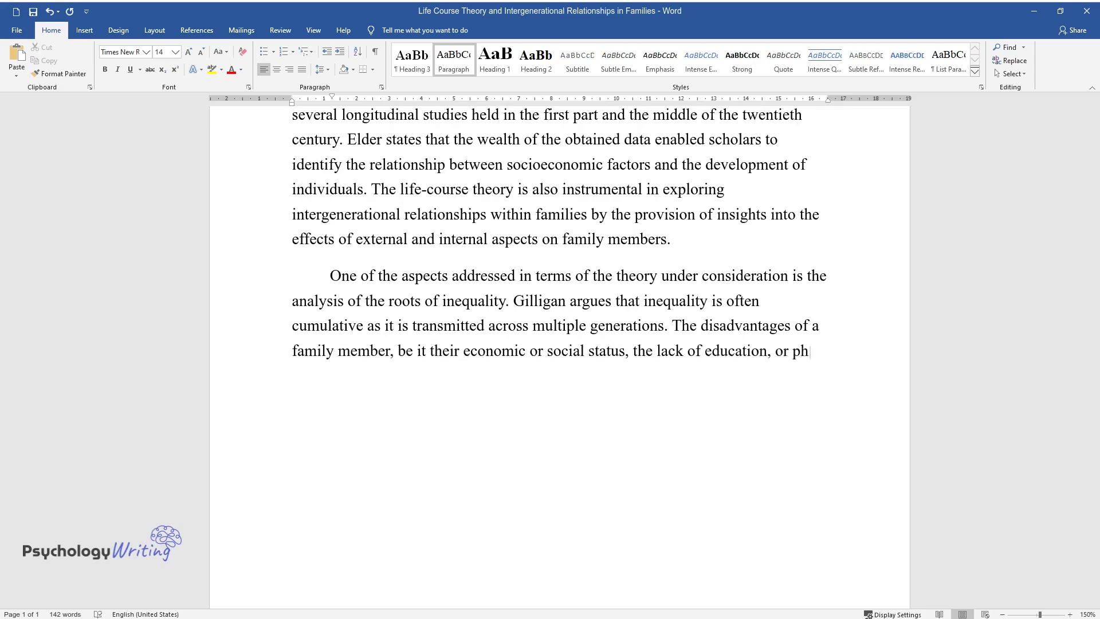
type("ysical conditions, tend to have ad")
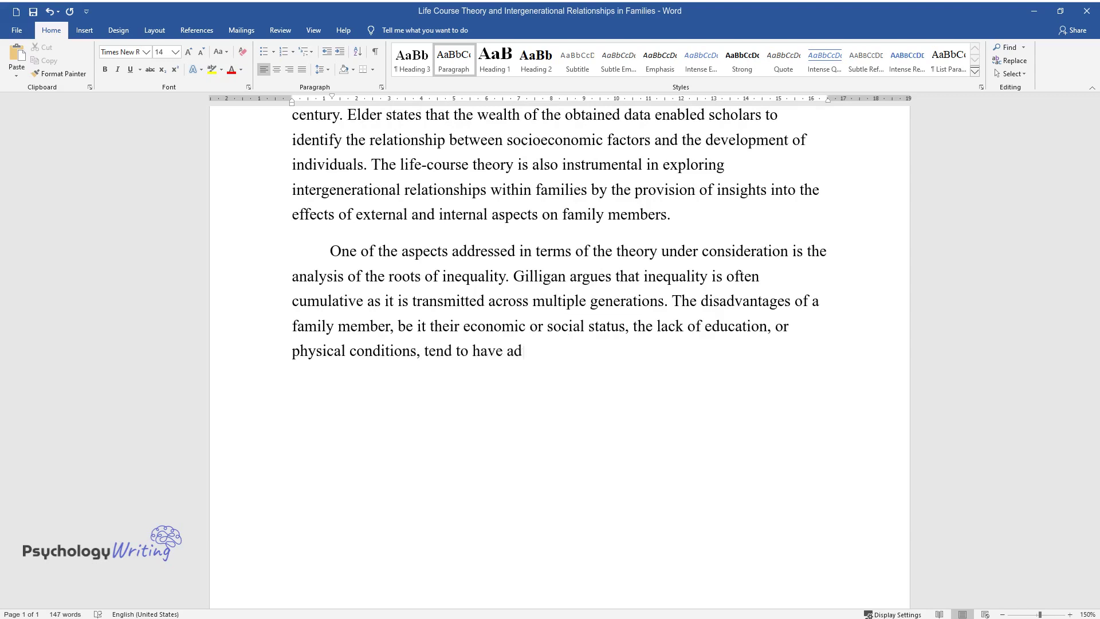
type("verse effects on new generations tha")
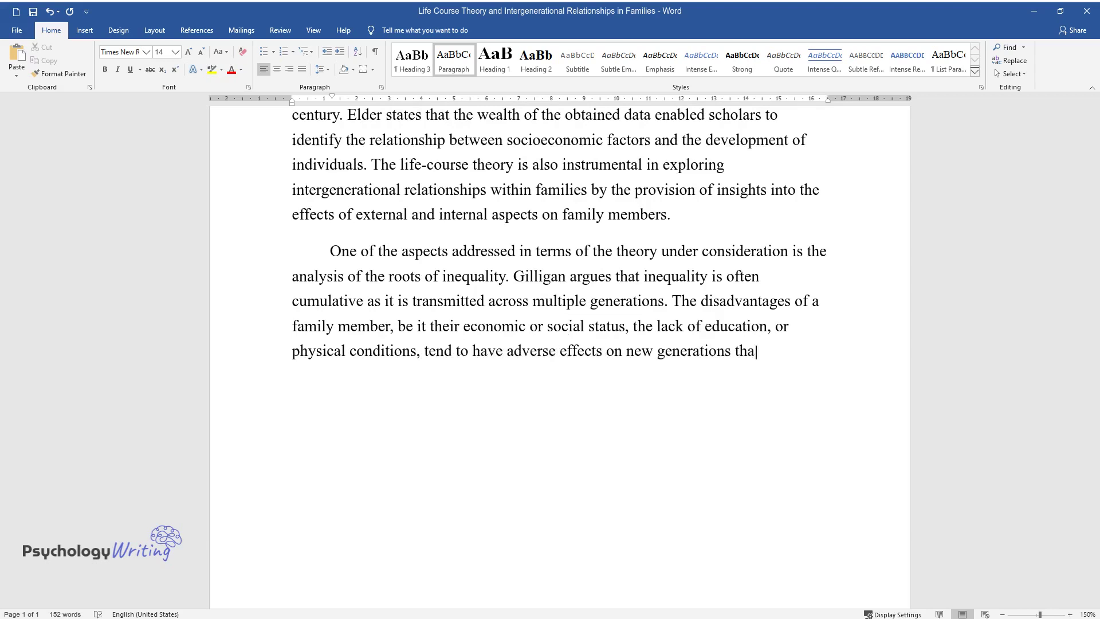
type("t are more affected by similar, as ")
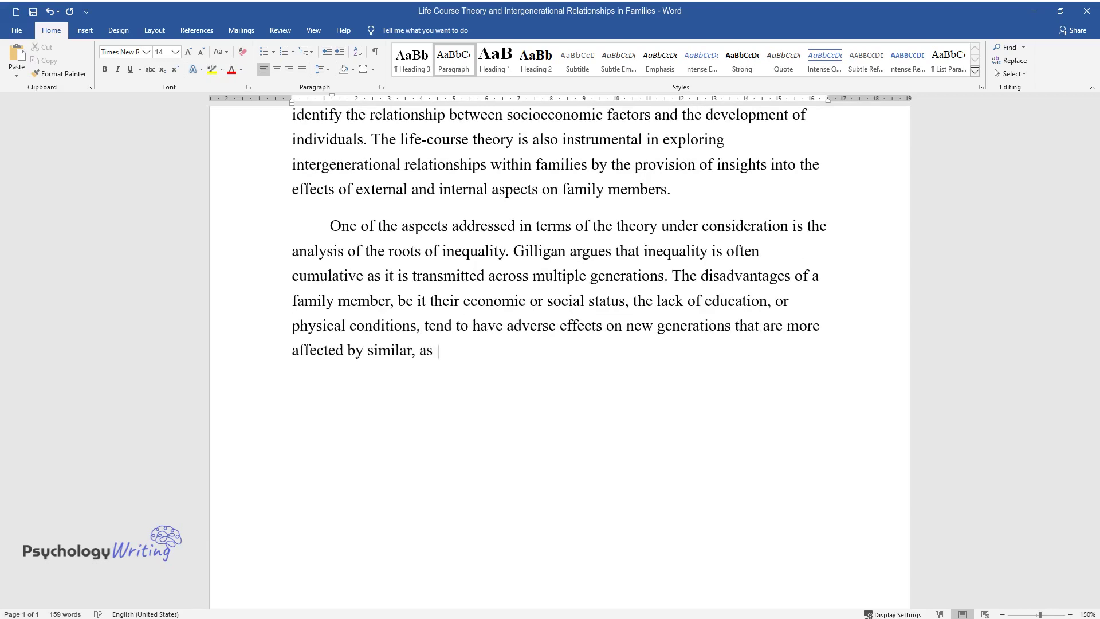
type("well as additional challenges. Baby")
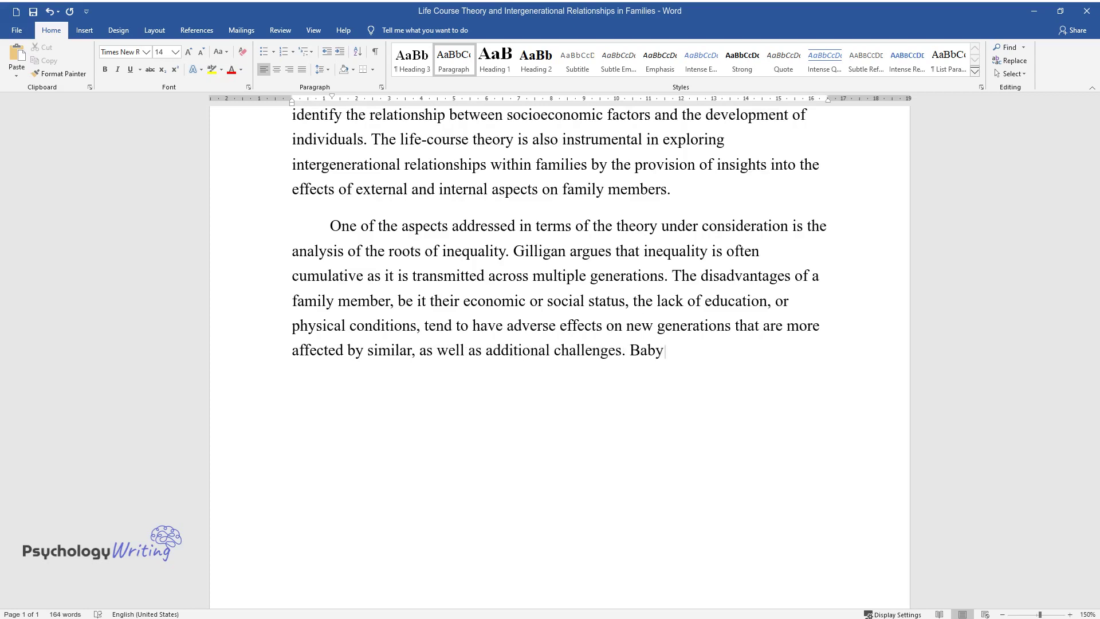
type(" boomers who were disadvantaged ach")
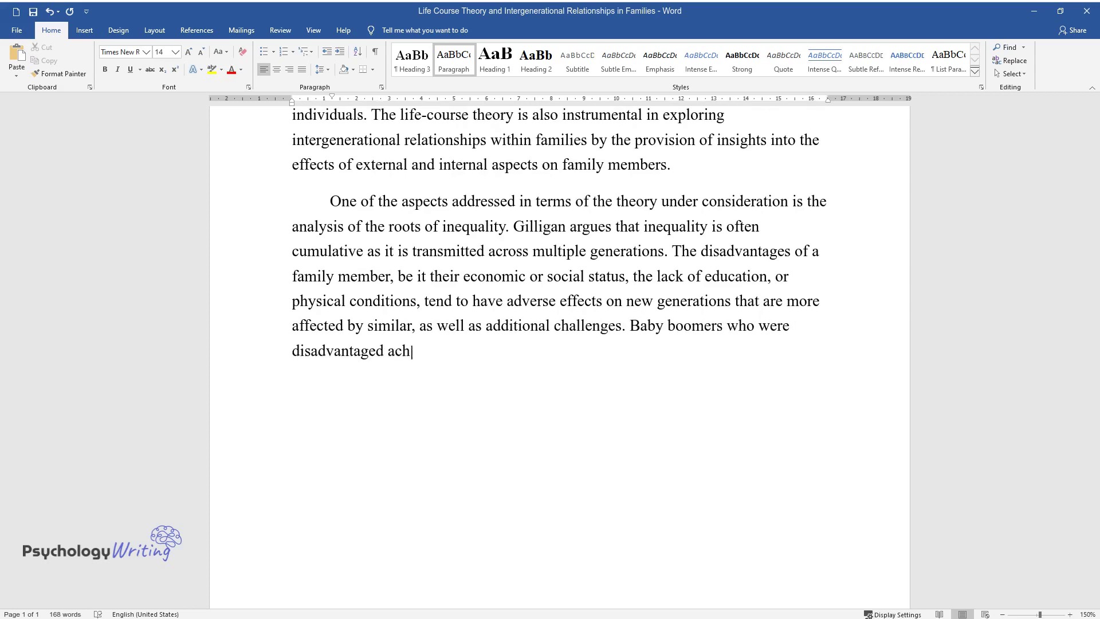
type("ieved lower results compared to the")
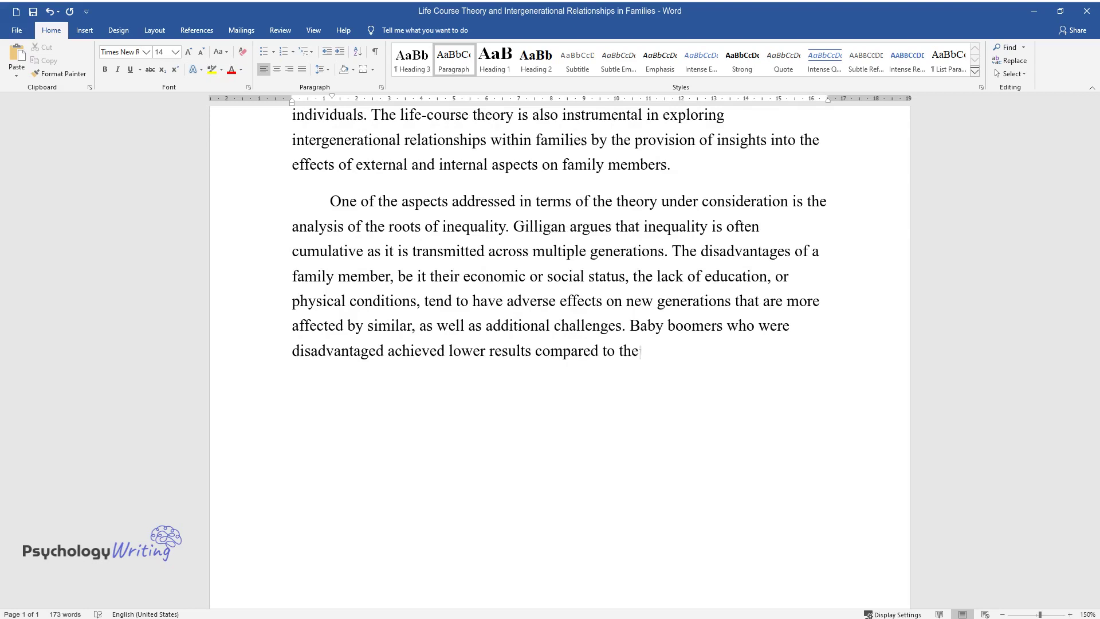
type("ir peers, which led to their famili")
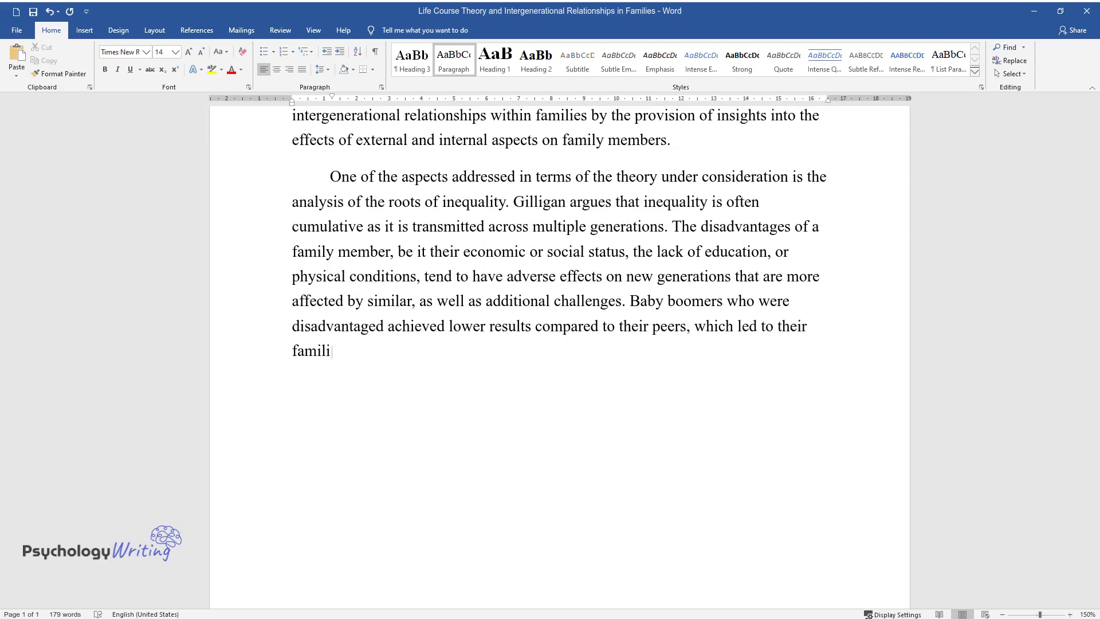
type("es' less advantageous position and ")
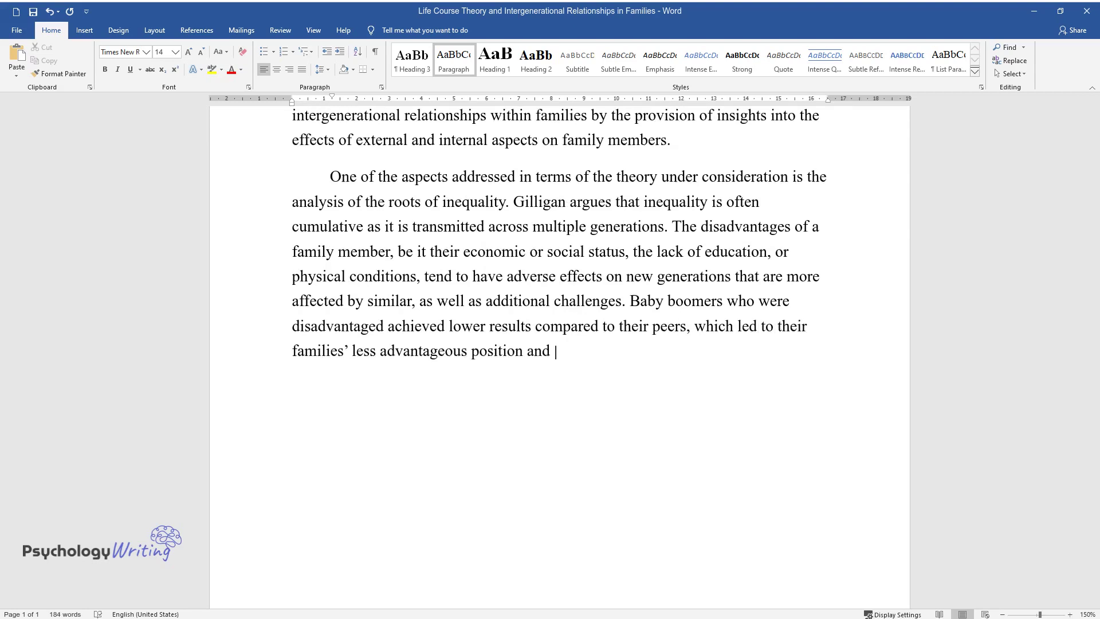
type("the cumulation of negative factors.")
key("Return")
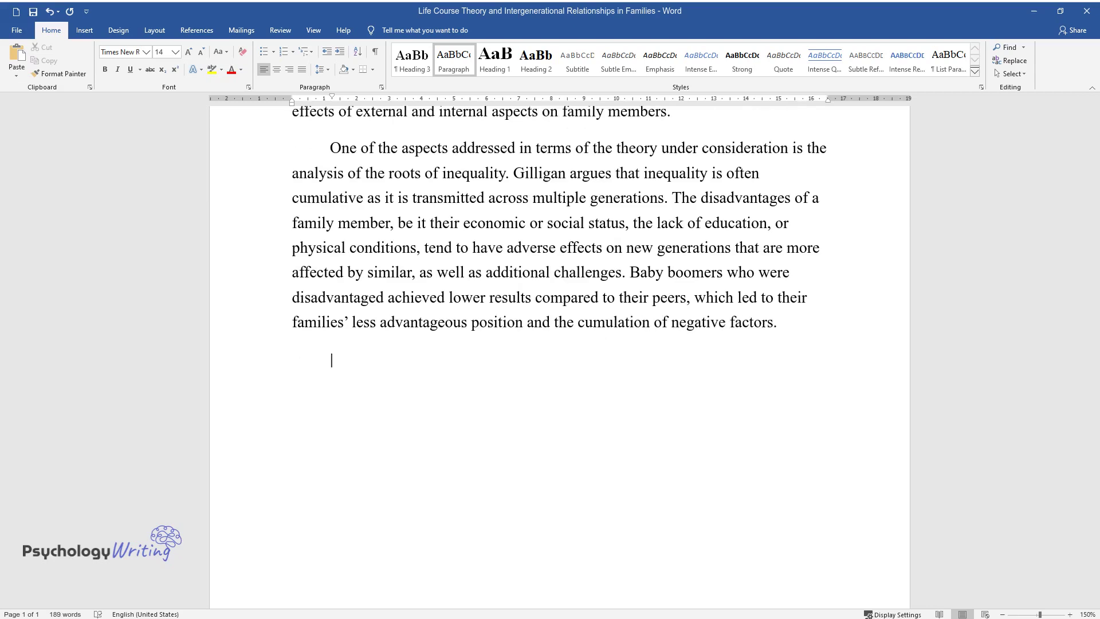
type("For instance, an")
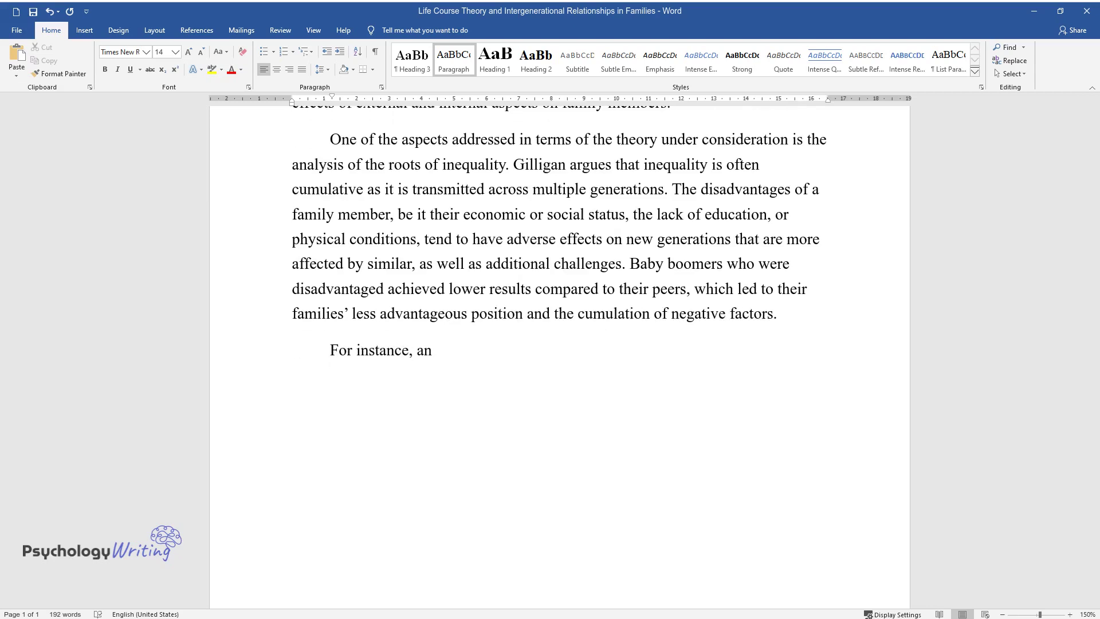
type(" older family member's phys")
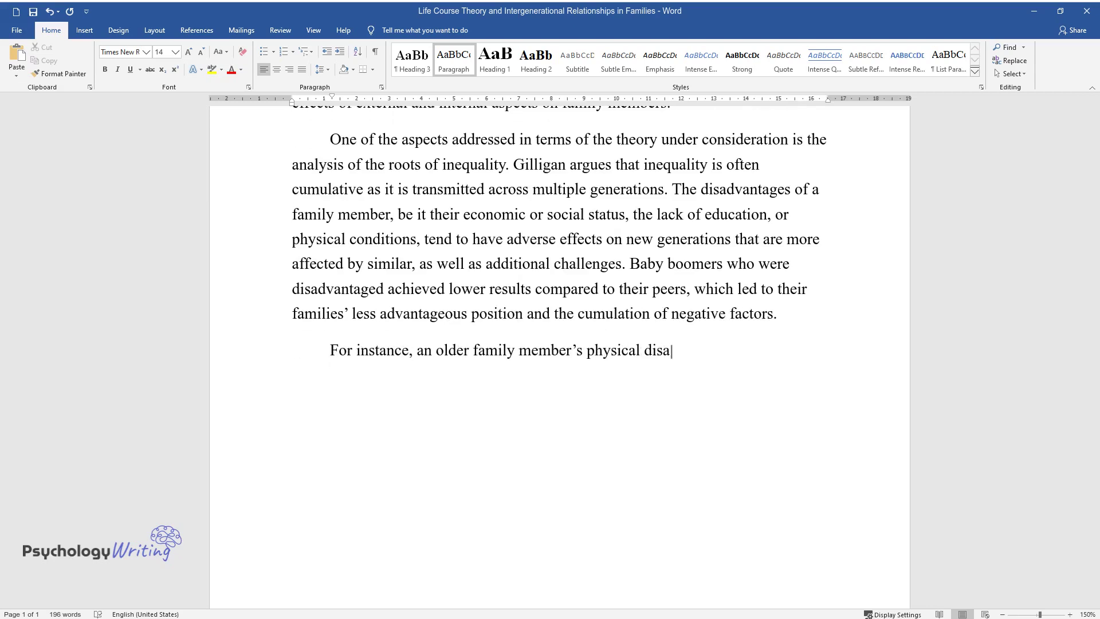
type("ical disability is associated with lower in")
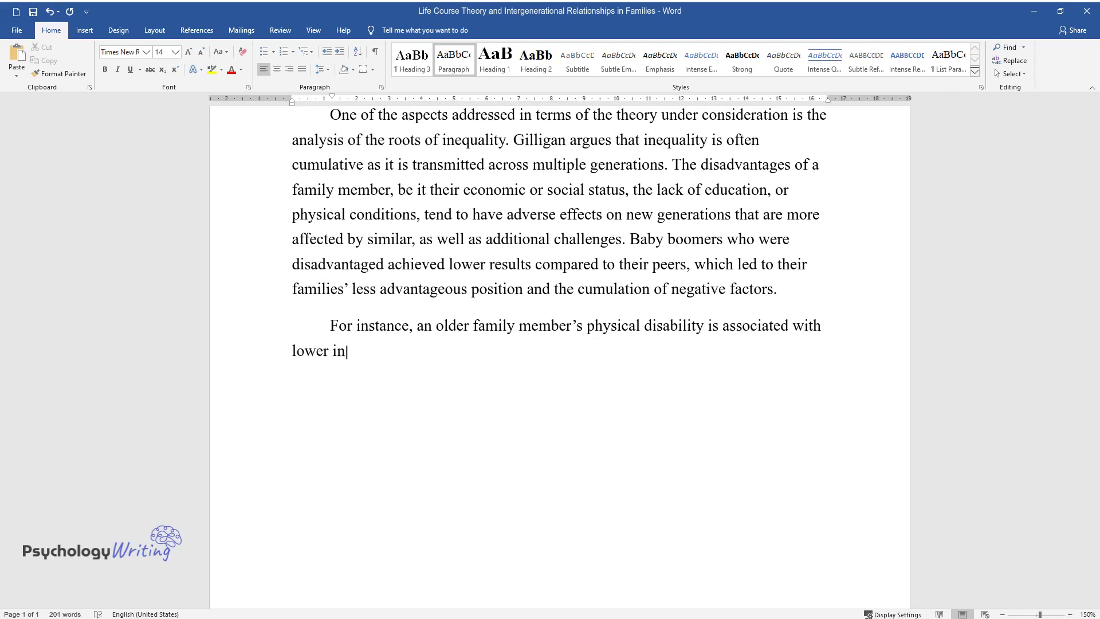
type("come and lower access to quality e")
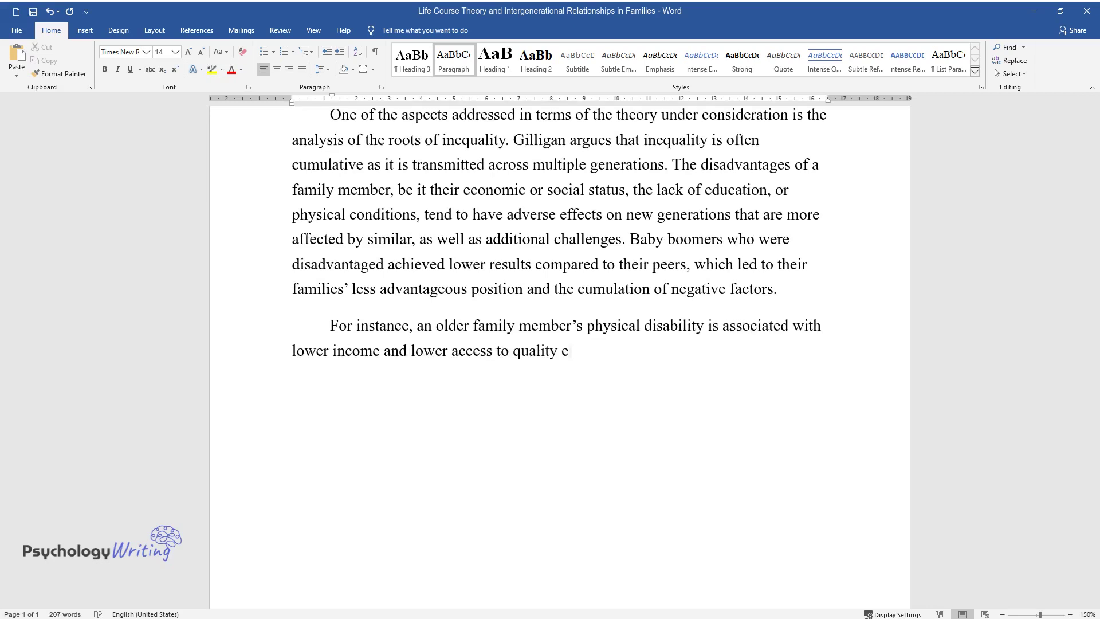
type("ducation and healthcare for younger")
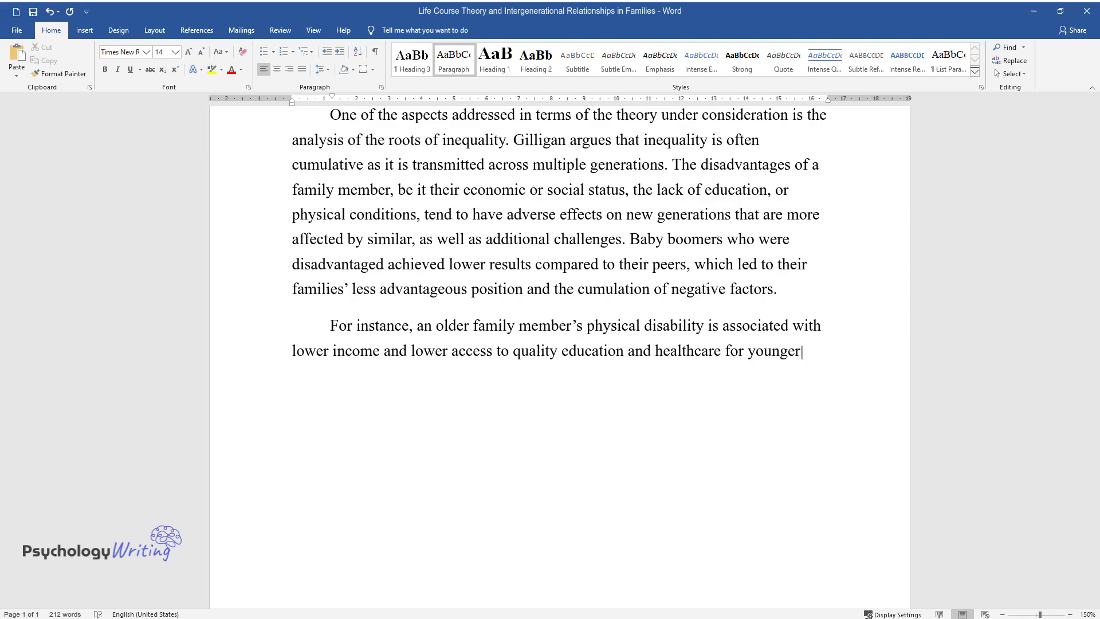
type(" members of the family, which exac")
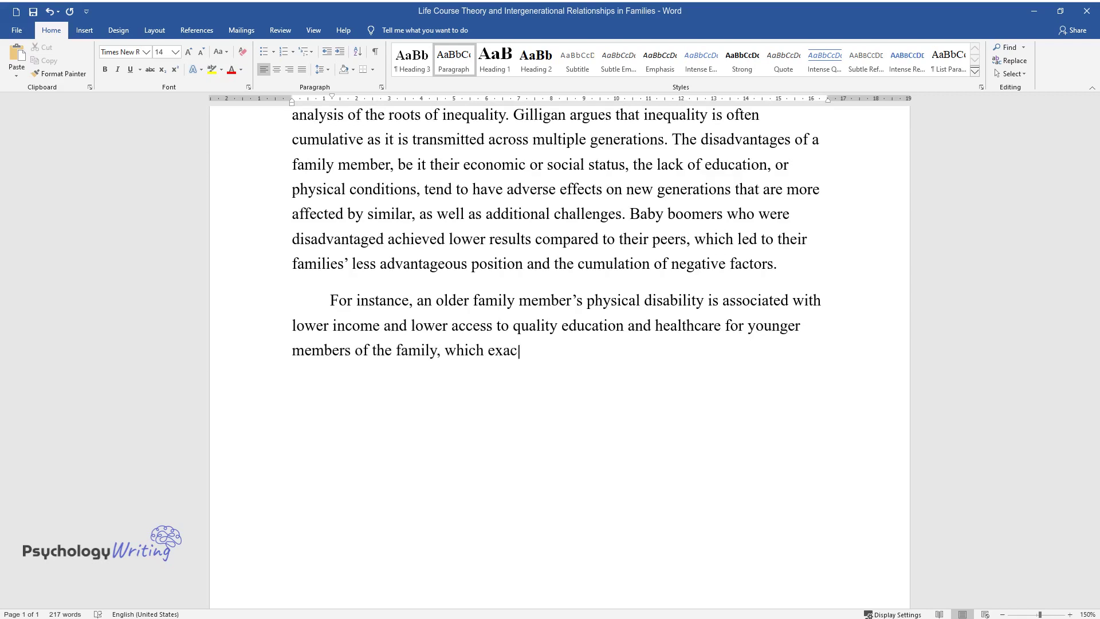
type("erbates the disadvantageous position of all generations within the family. The theoretical para")
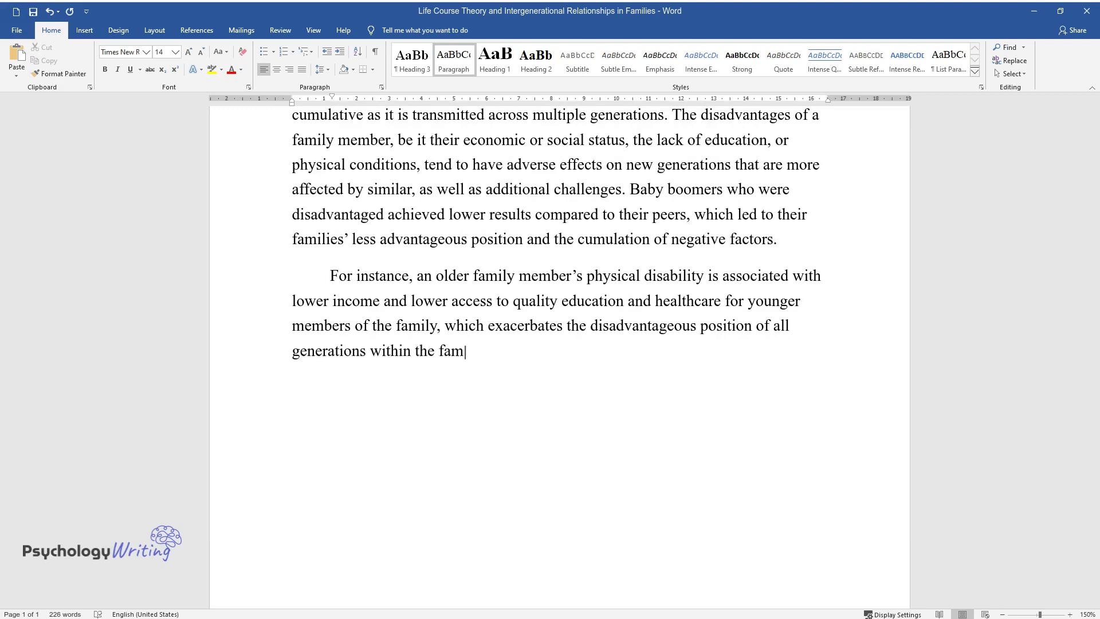
type("digm unde")
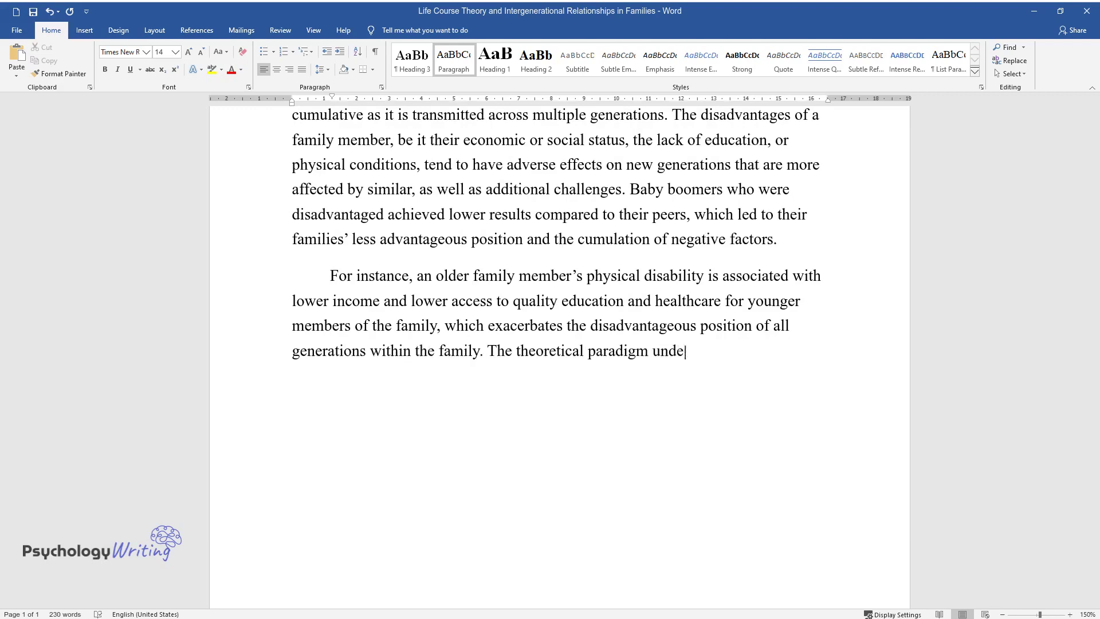
type("r analysis helps in identifying the ")
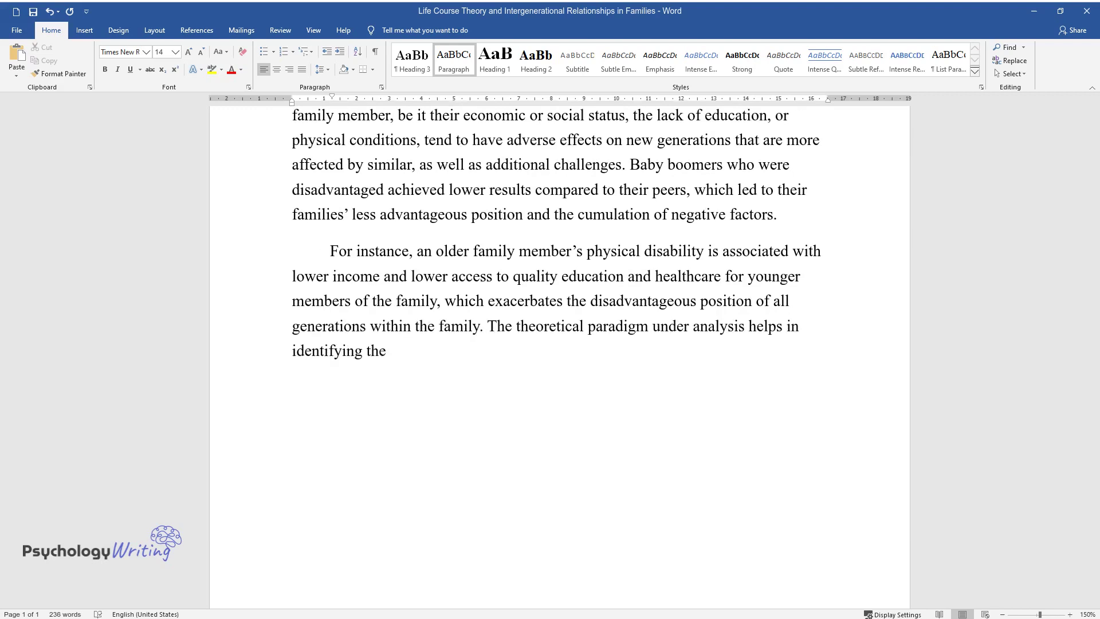
type("exact factors and mechanisms rela")
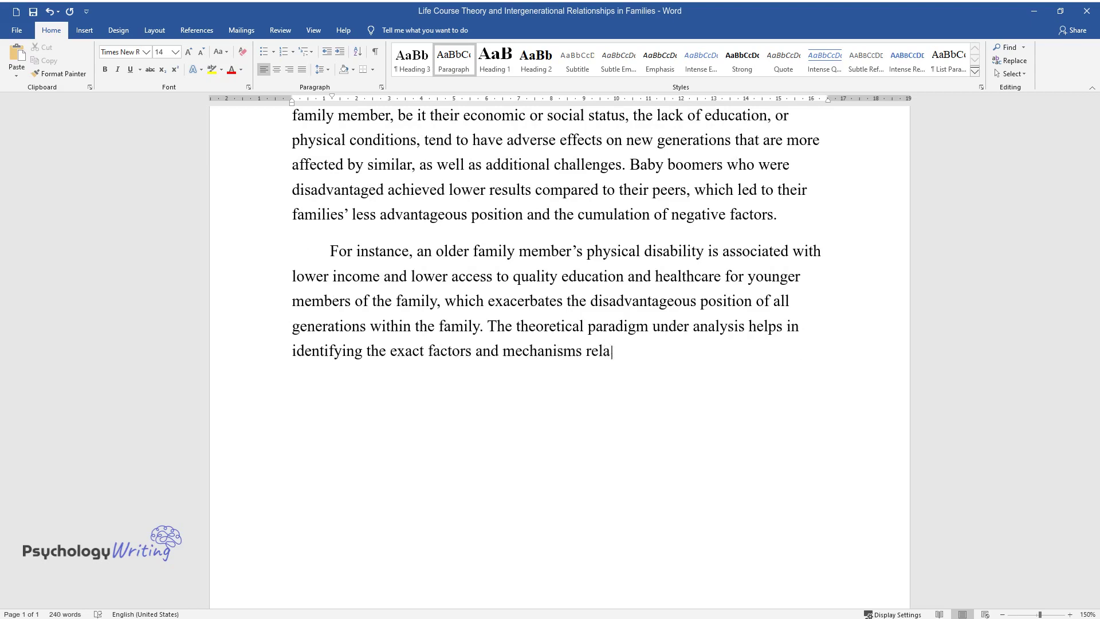
type("ted to the increase of inequality in the USA.")
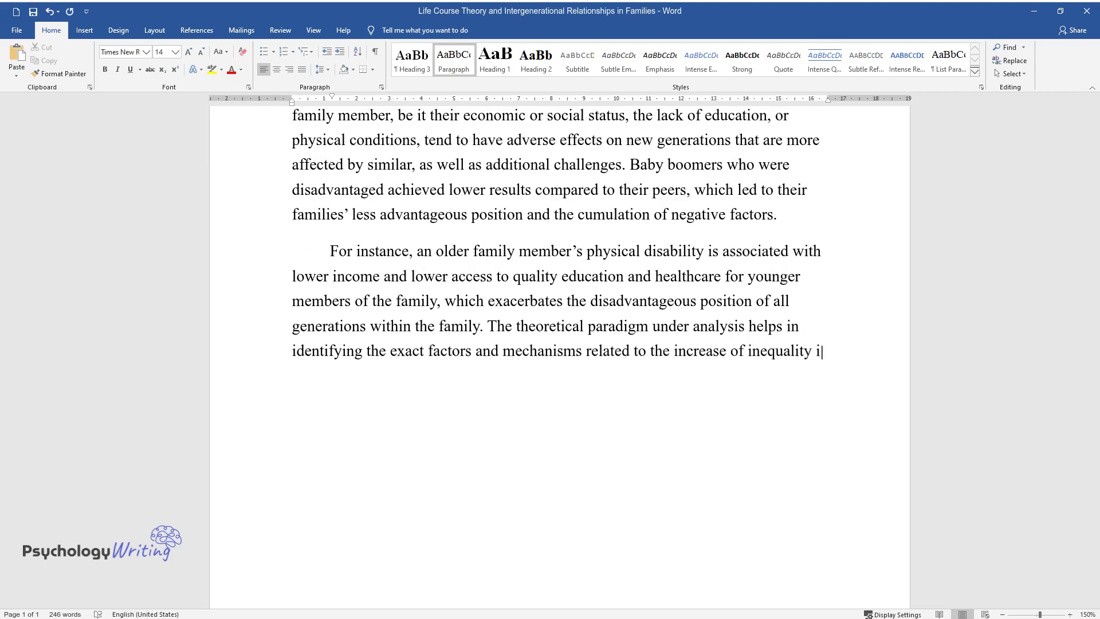
Step: End the disability paragraph at 'increase of inequality in the USA.' and start a new paragraph
key("Return")
Step: Write the paragraph 'The life course theory also helps…' through 'common features.'
type("Th")
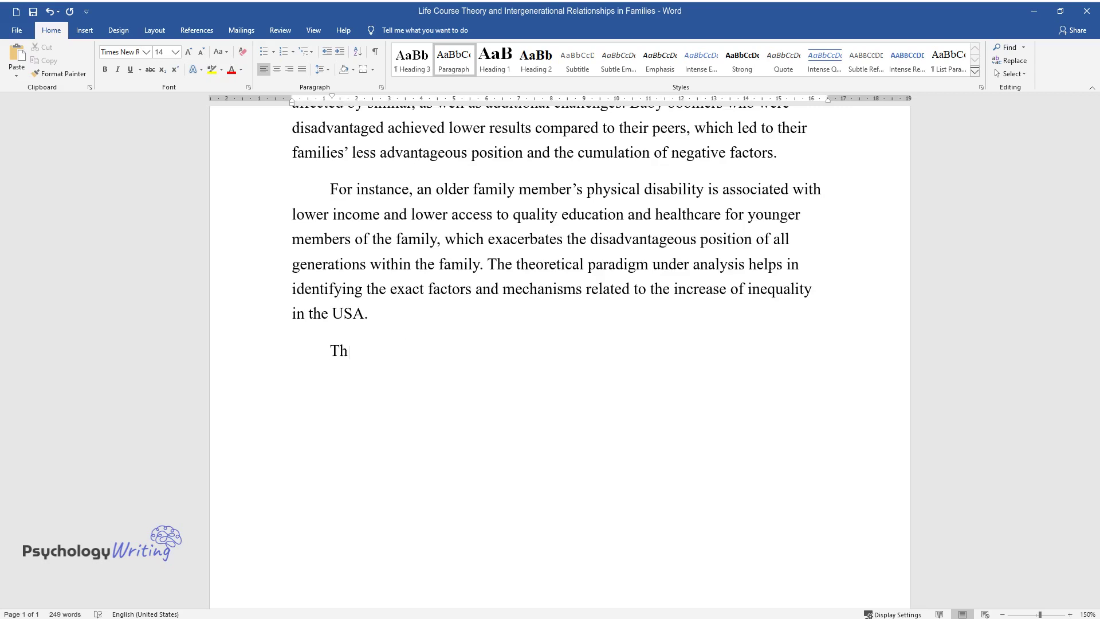
type("e life course theory also helps in ")
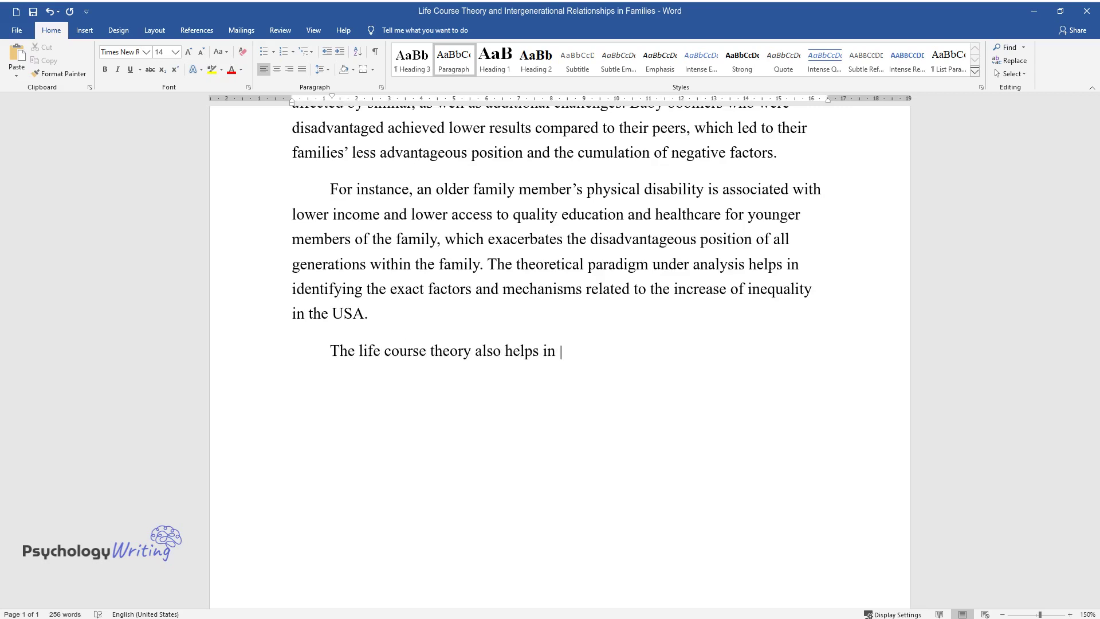
type("understanding the peculiarities of")
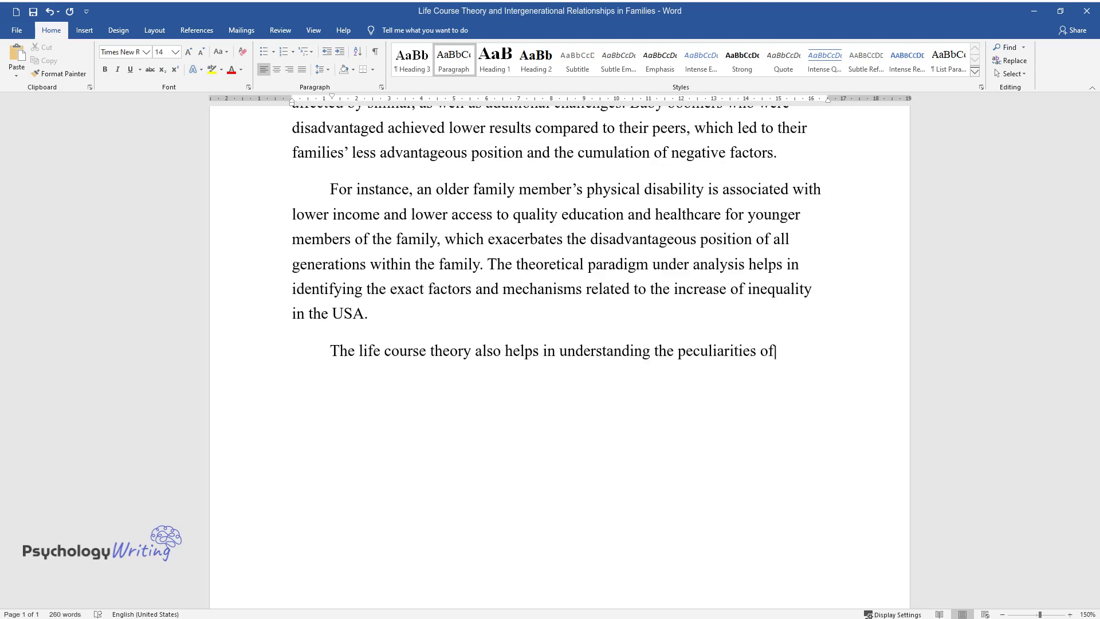
type(" intergenerational relationships in")
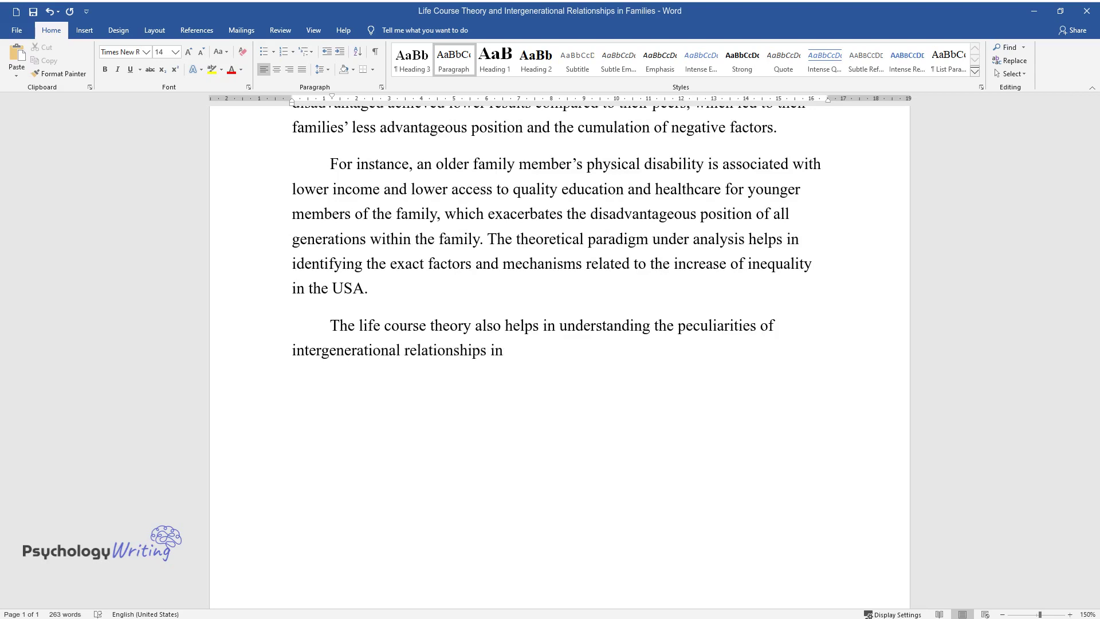
type(" families in terms of attachment an")
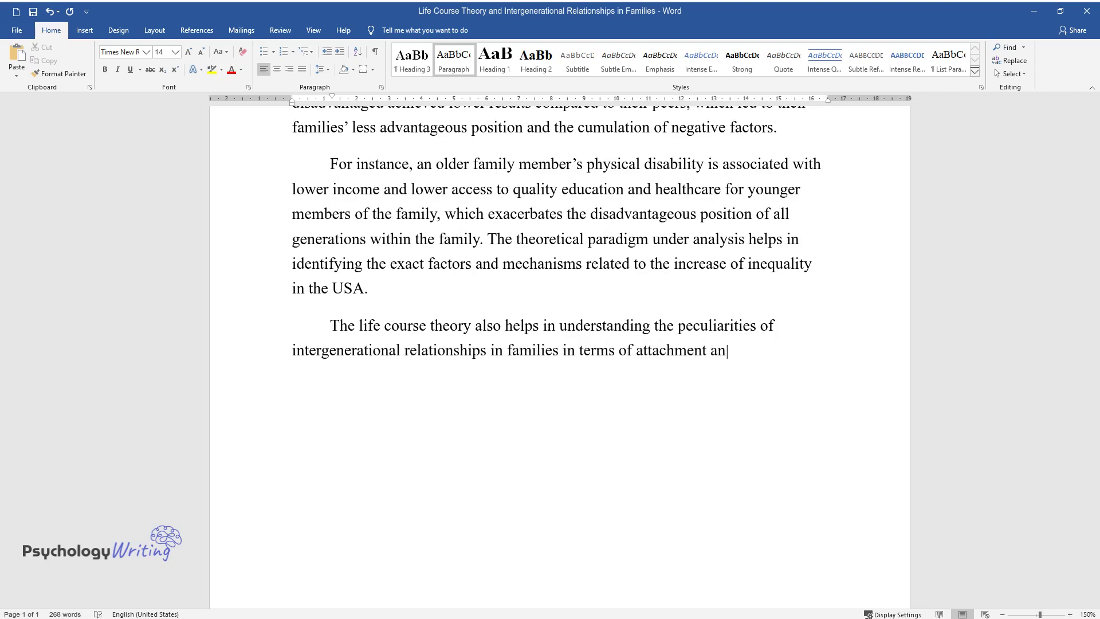
type("d link development. Accord")
type("ing to T")
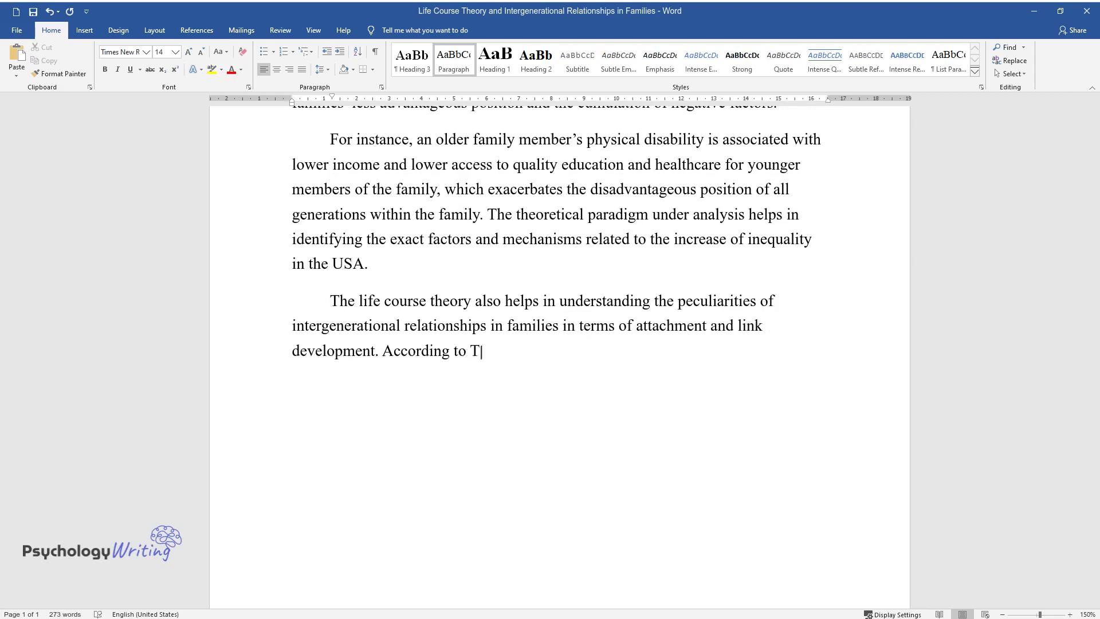
type("sai, peop")
type("le's transition to adulthood is re")
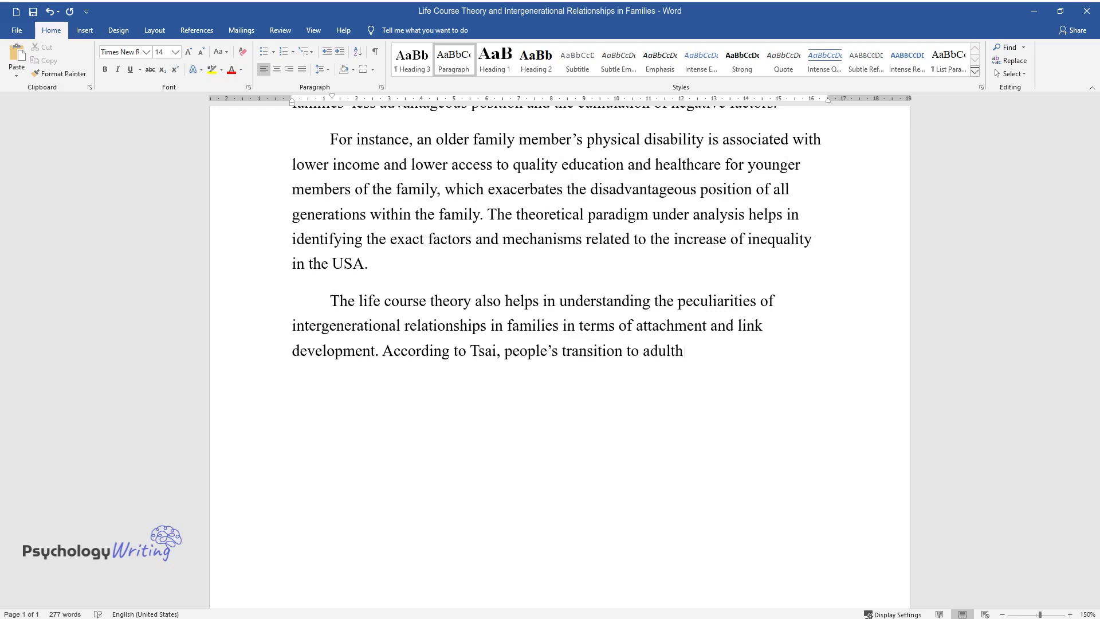
type("lated to considerable disc")
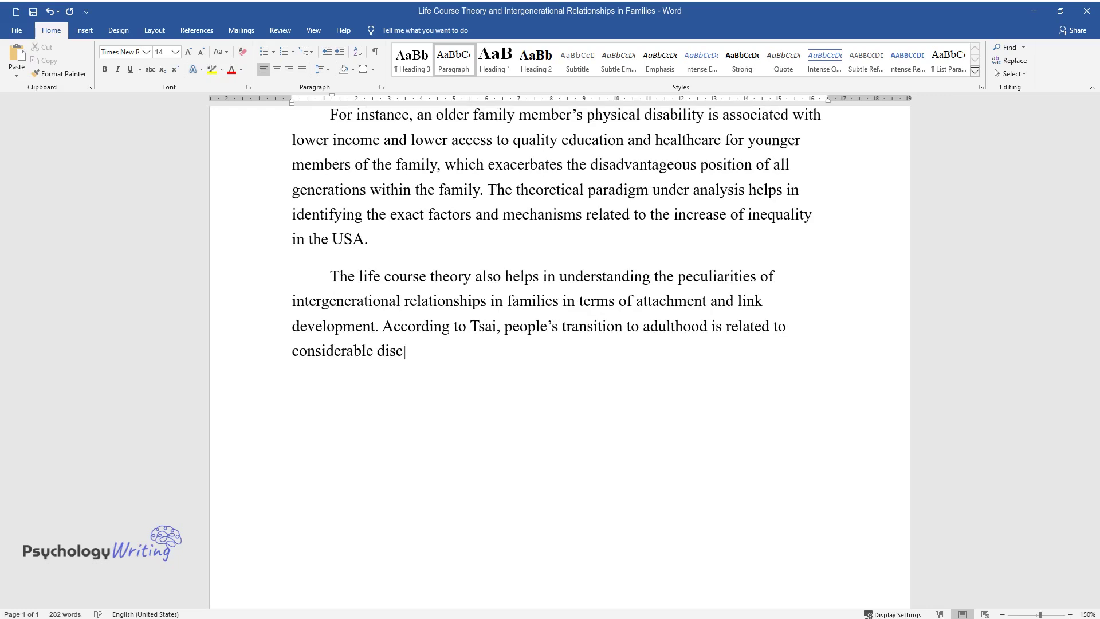
type("ontinuity within families. The res")
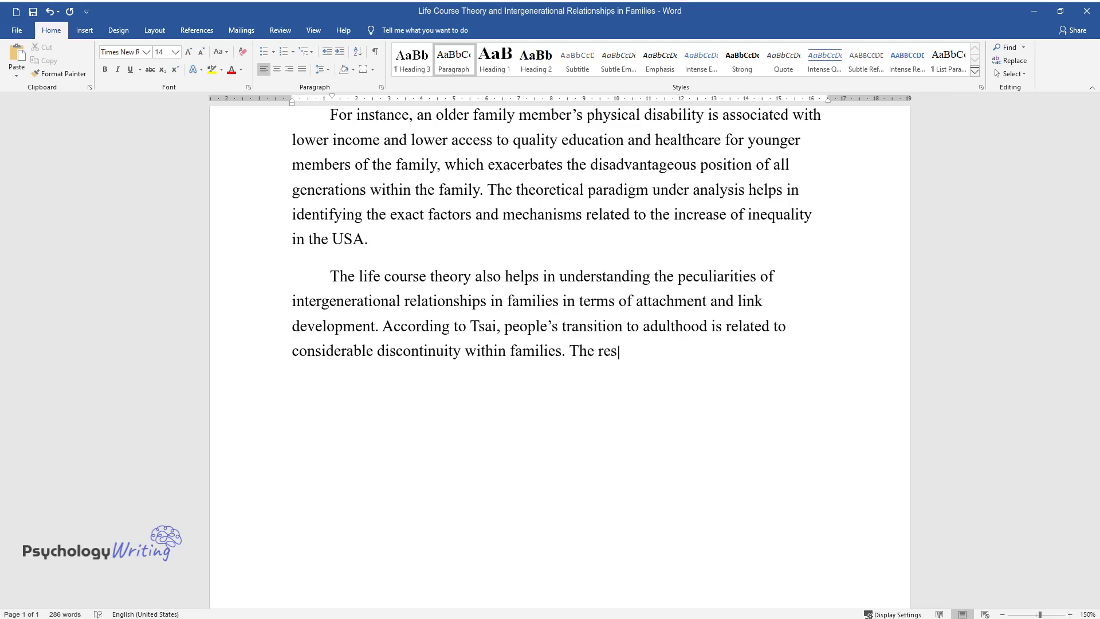
type("earchers found no substantial diffe")
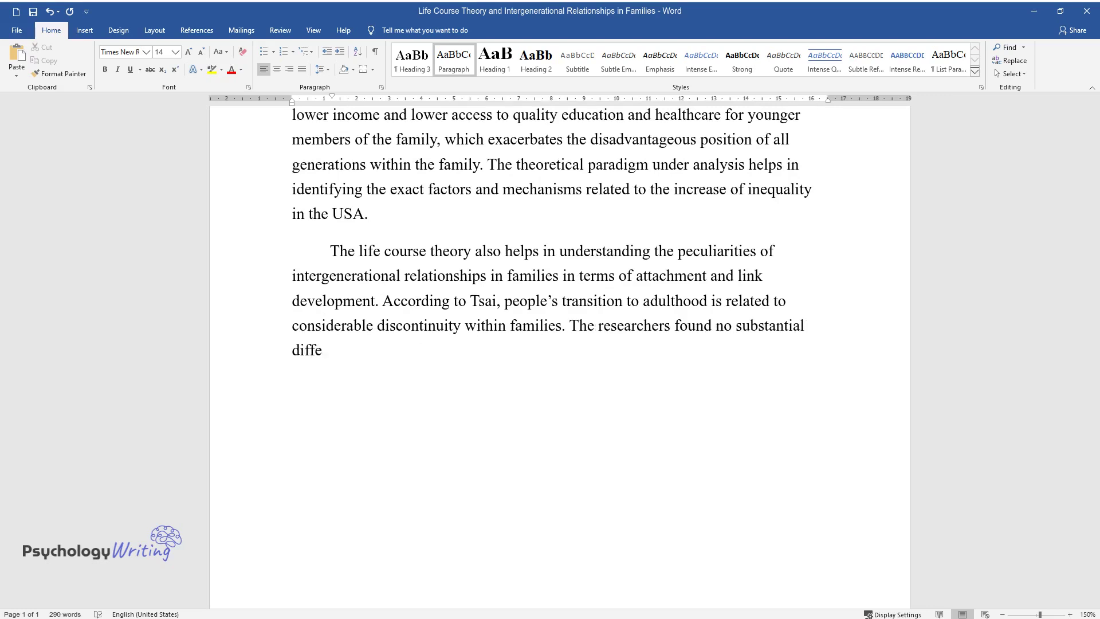
type("rences across genders and ethnicities, so the transition to adulthood")
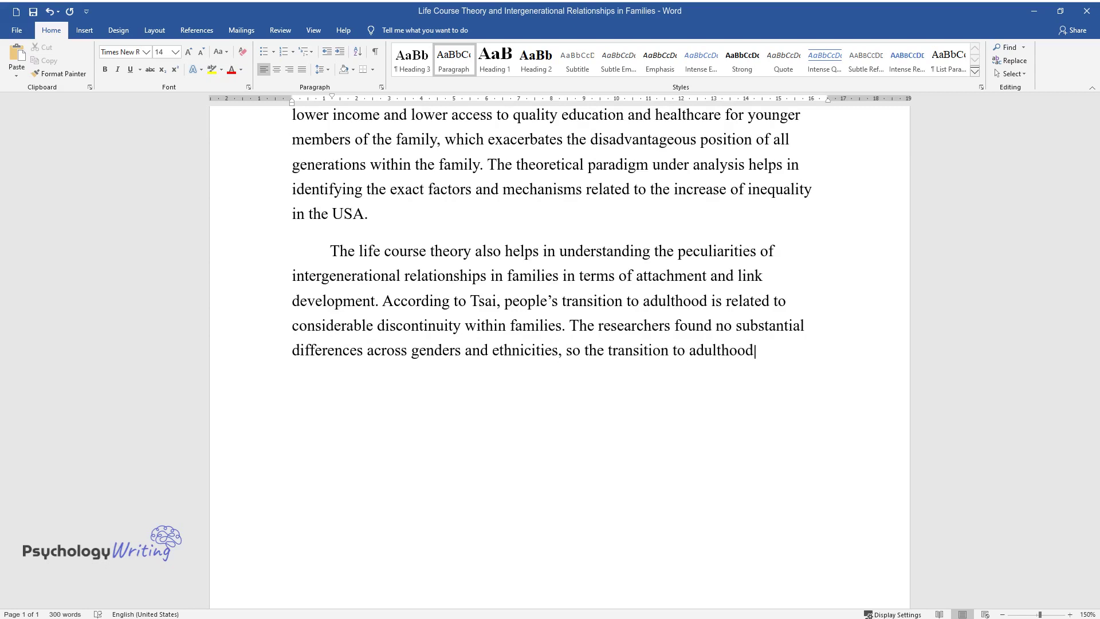
type(" is characterized by common features.")
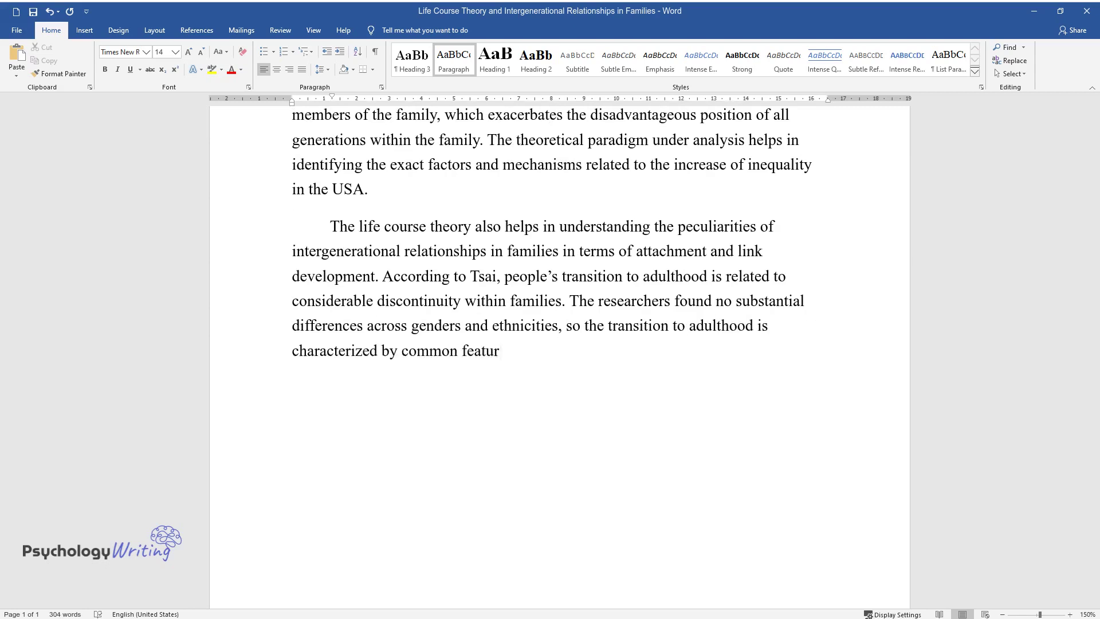
key("Return")
Step: Type the paragraph beginning 'The decline of the ties during adolescence is mainly compensated…'
type("The decline o")
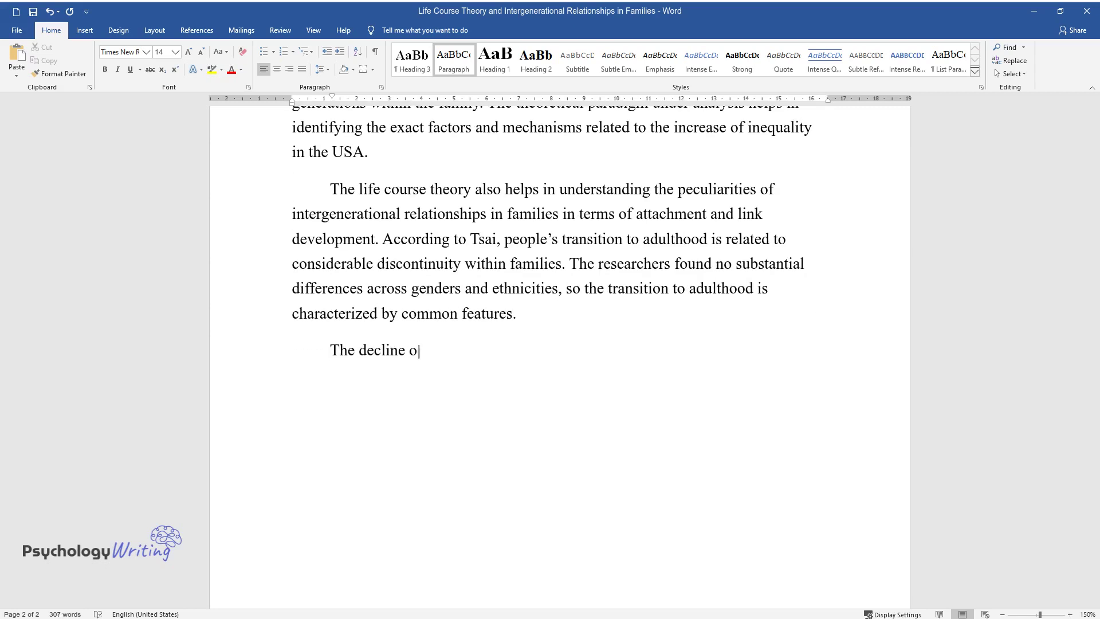
type("f the ties during adolescence is m")
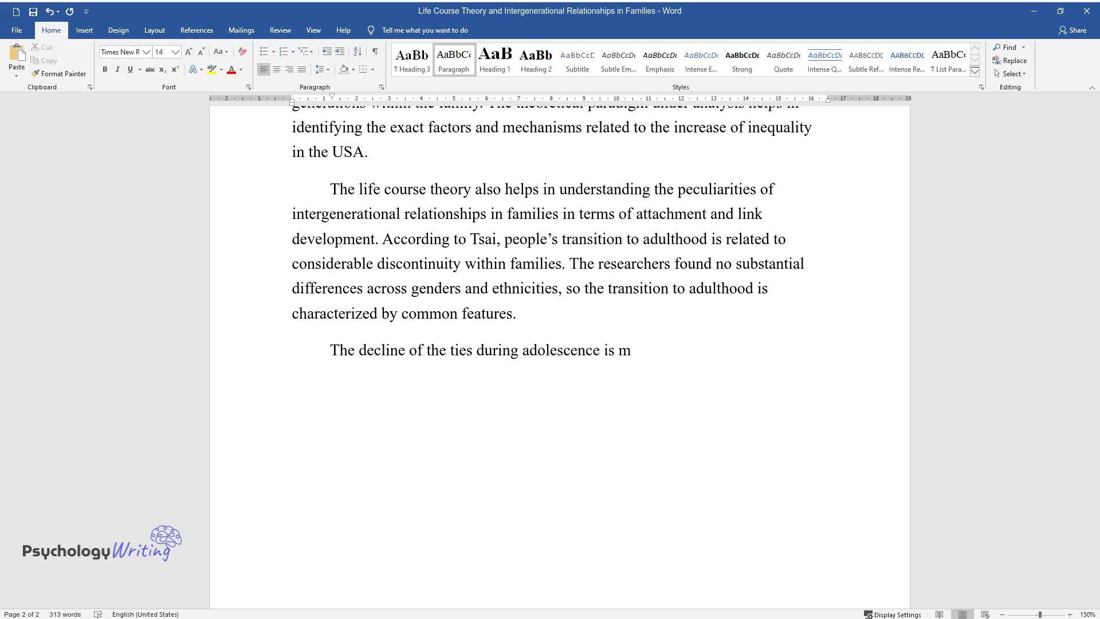
type("ainly compensated during young adu")
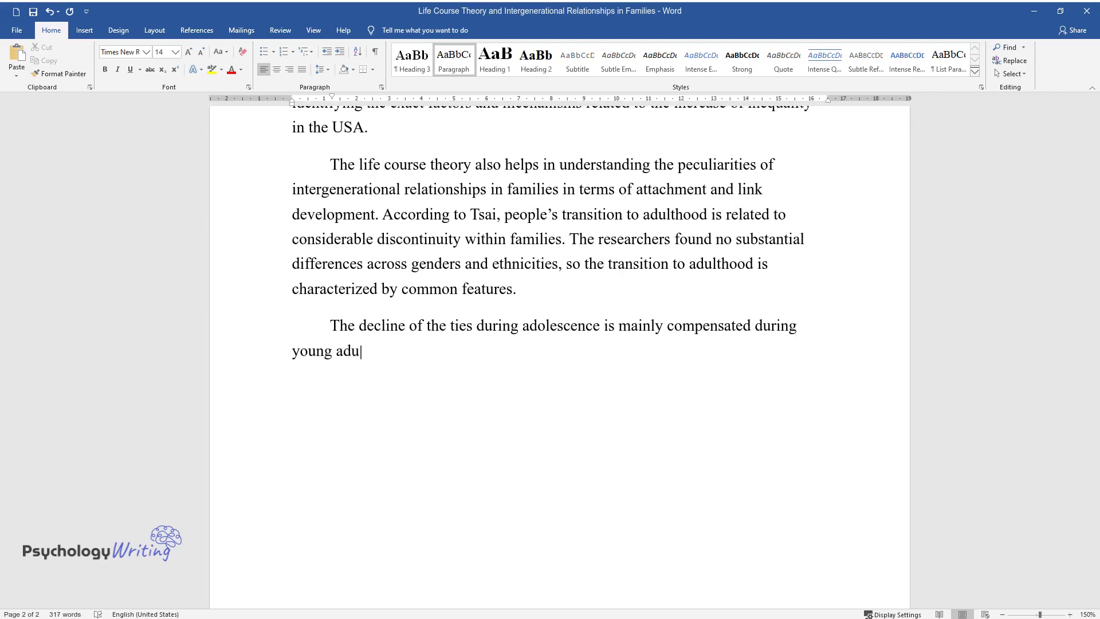
type("lthood, but external factors may o")
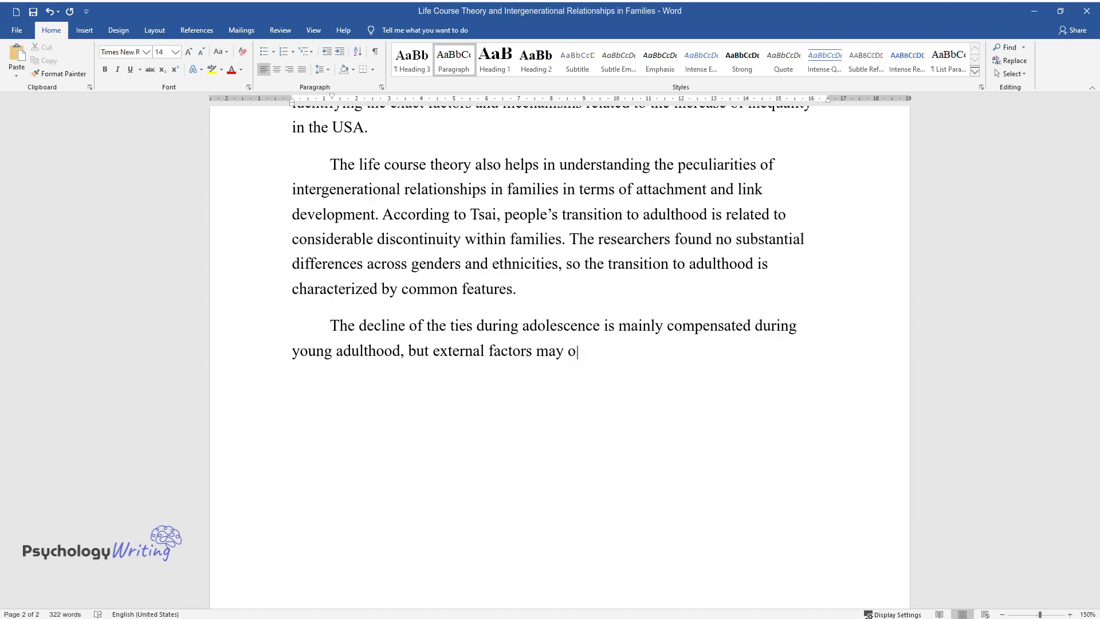
type("ften interfere with this process.")
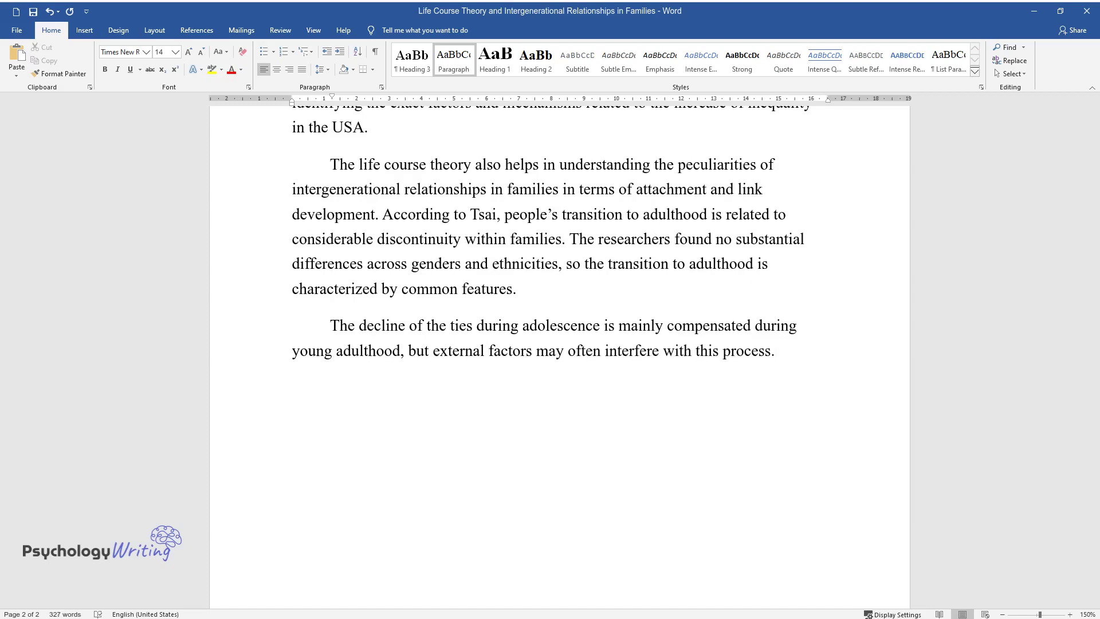
type(" For instance, parents' education h")
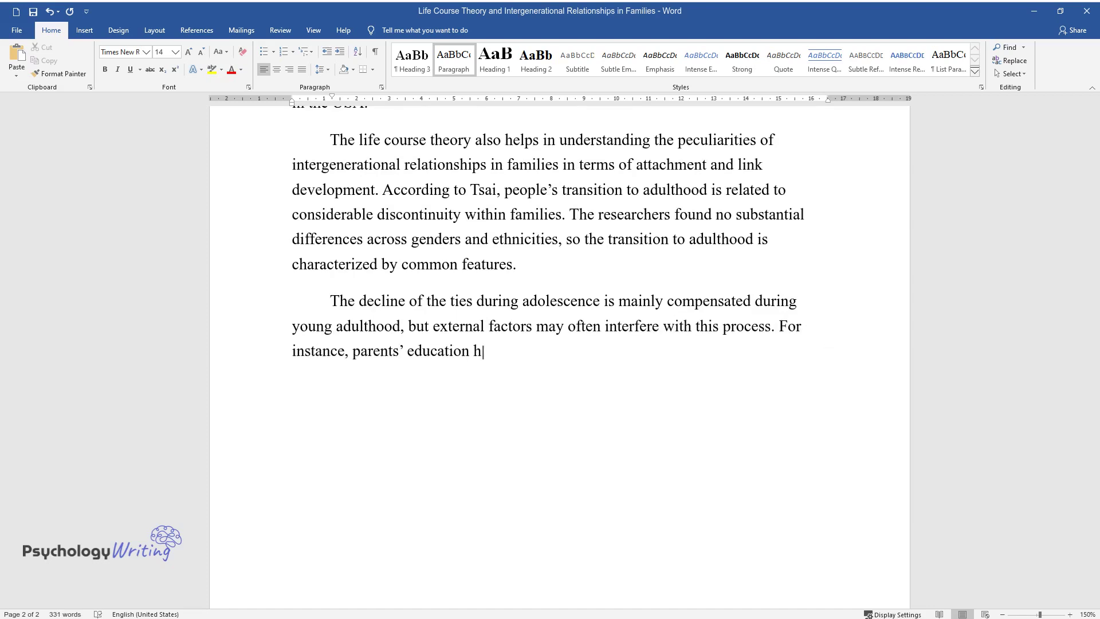
type("as a significant effect on the chi")
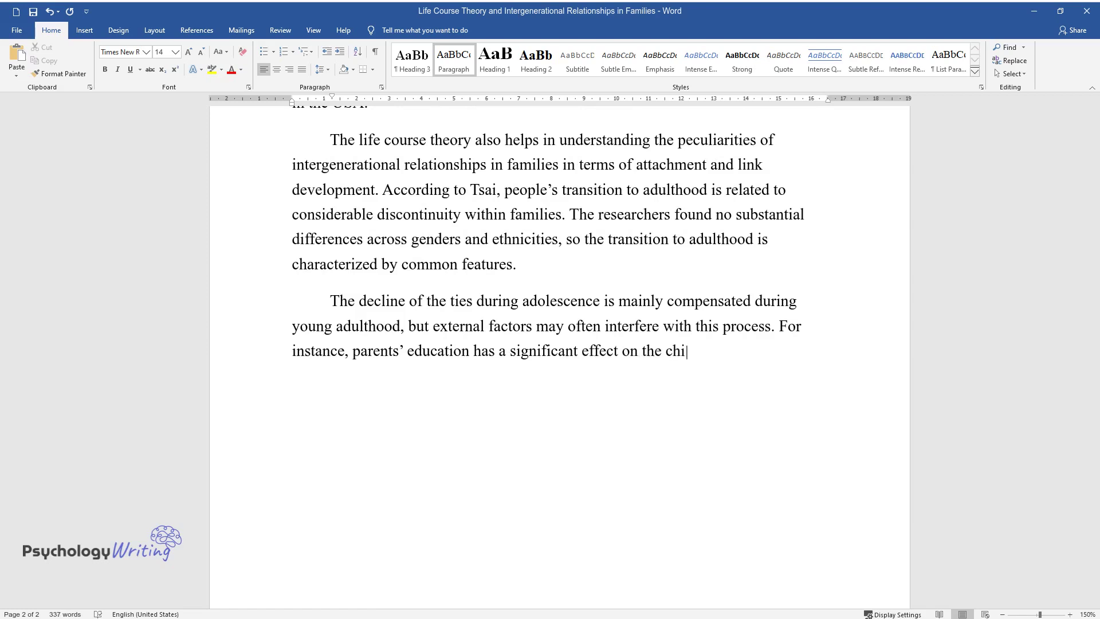
type("ldren's perceptions related to fam")
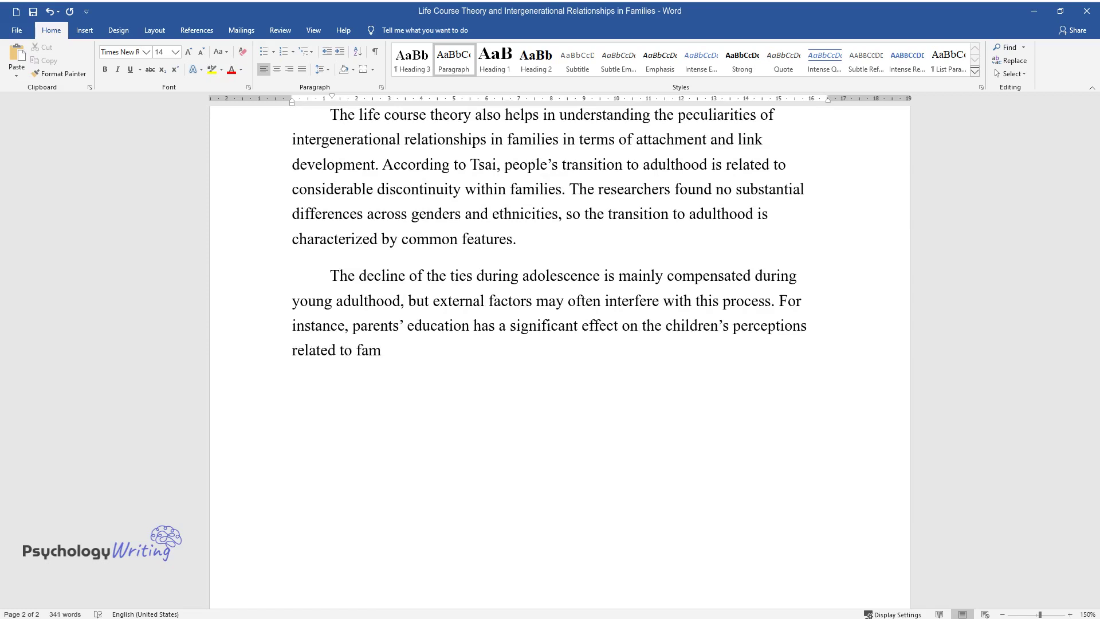
type("ily relationship continuity. Famil")
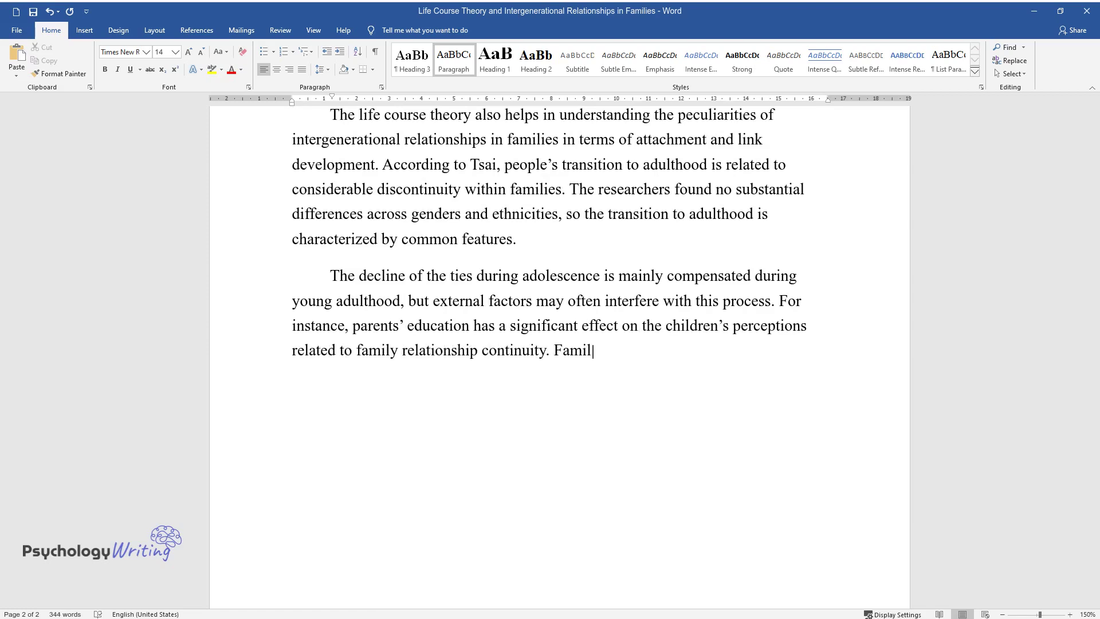
type("ies with higher social status tended to ha")
type("ve short")
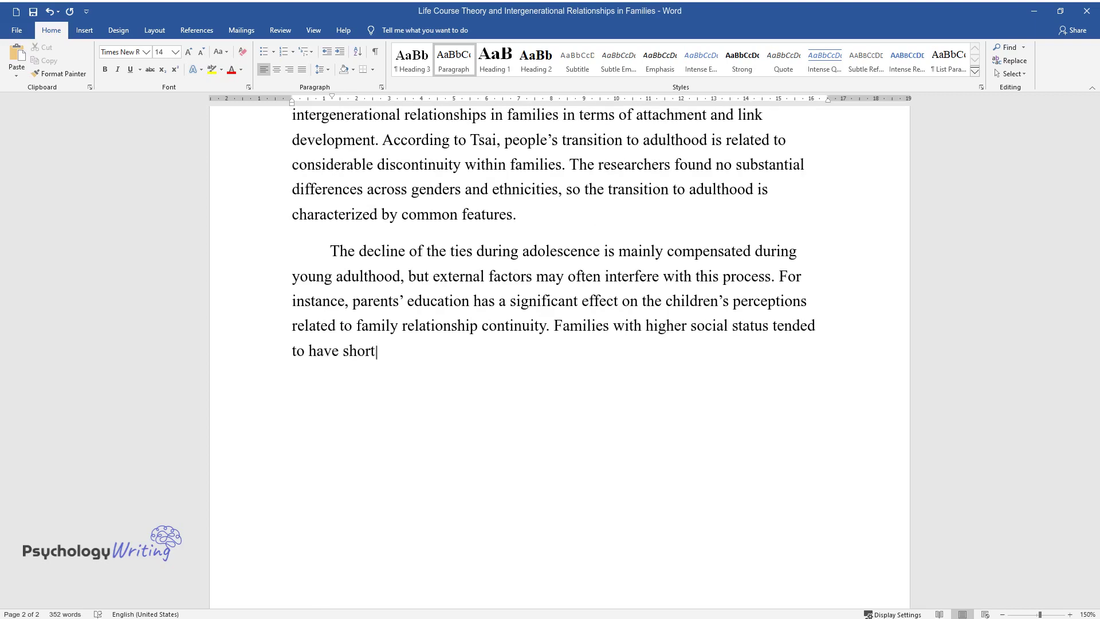
type("er periods of discontinuity, and i")
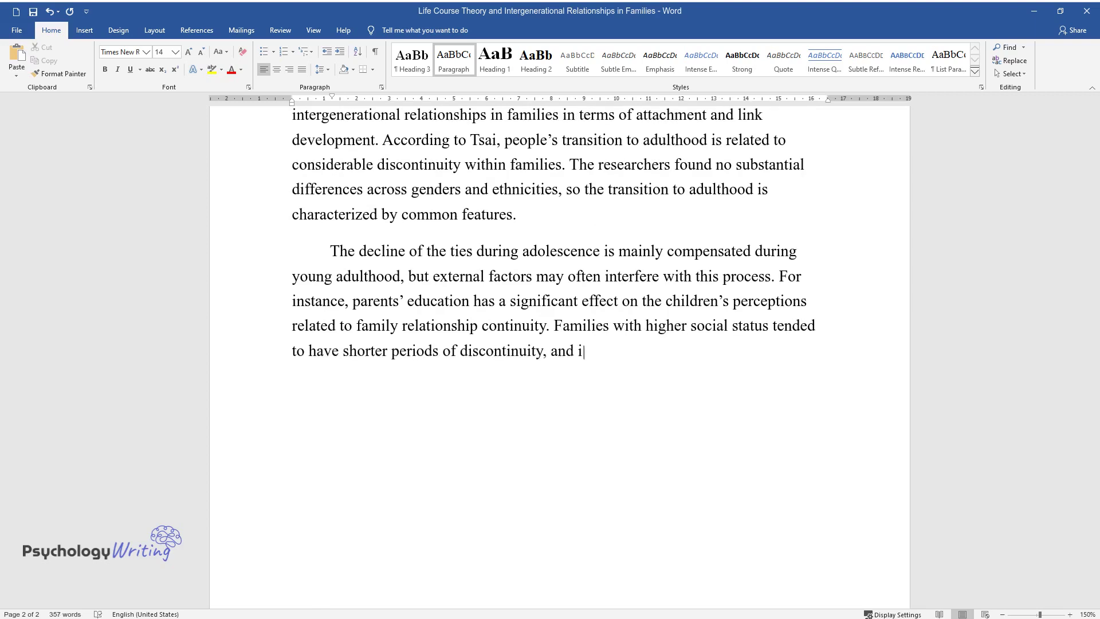
type("t was often less pronounced. Thus")
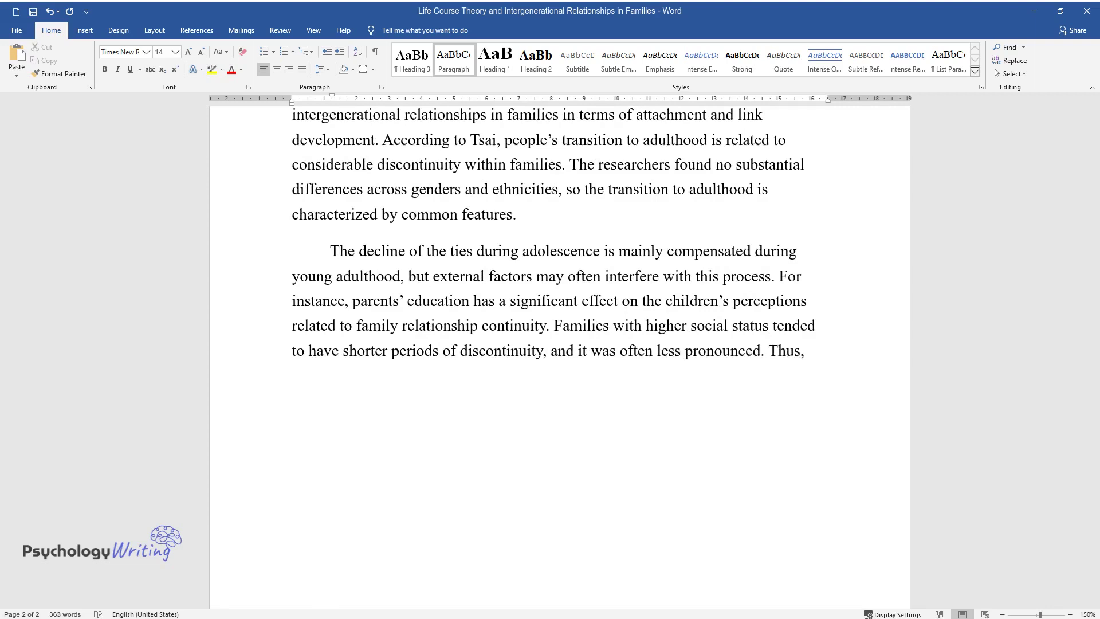
type(", external aspects of social life have an impact on the way intergene")
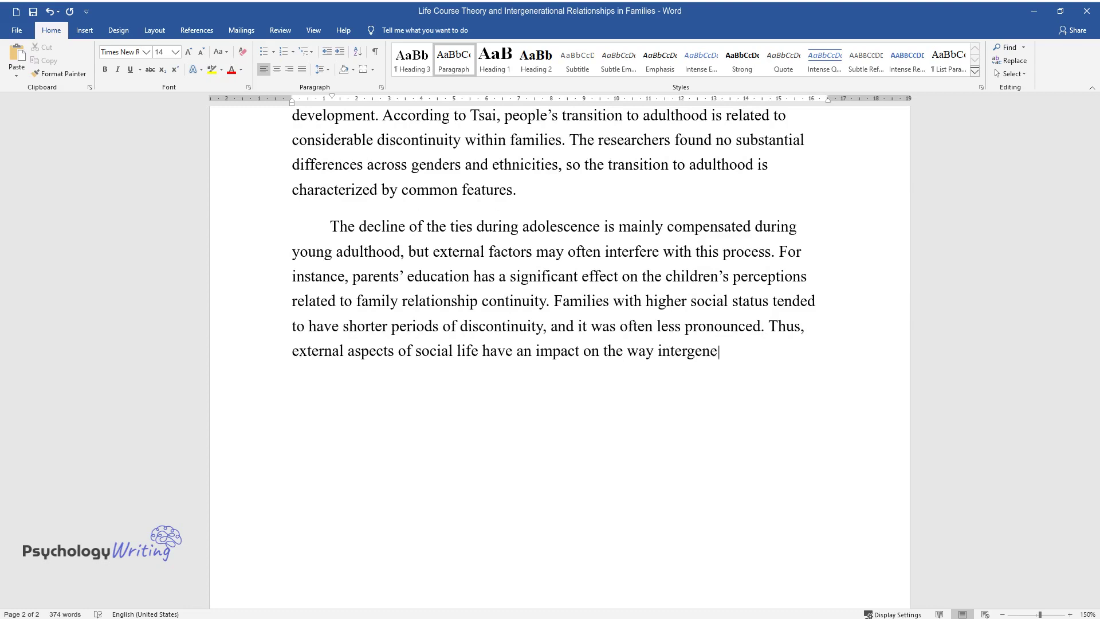
type("rational relationships evolve.")
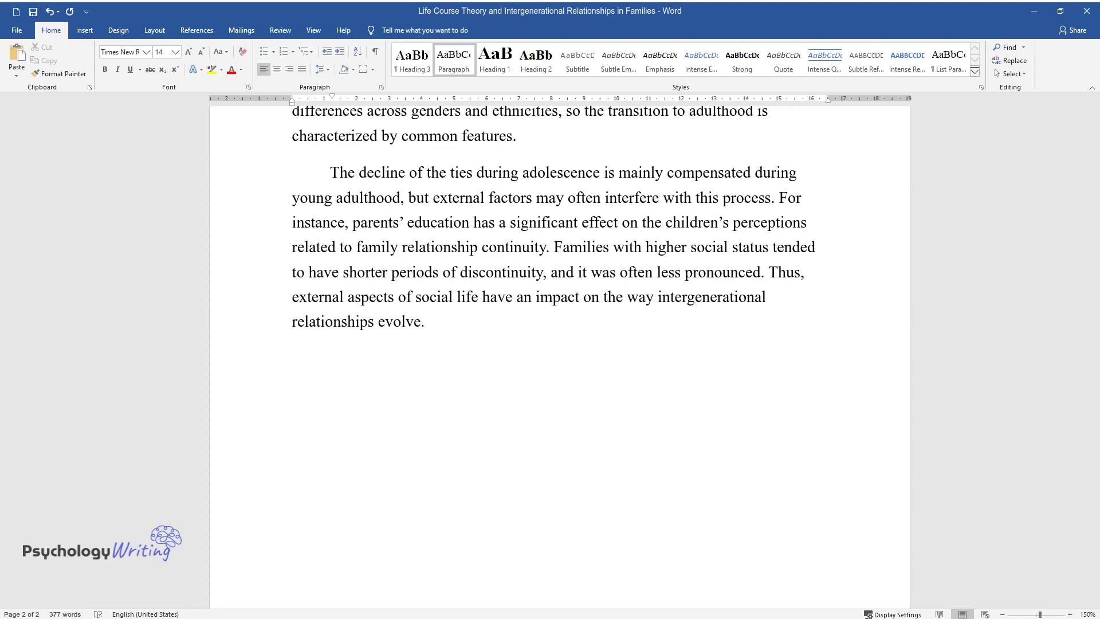
type("The framework under ")
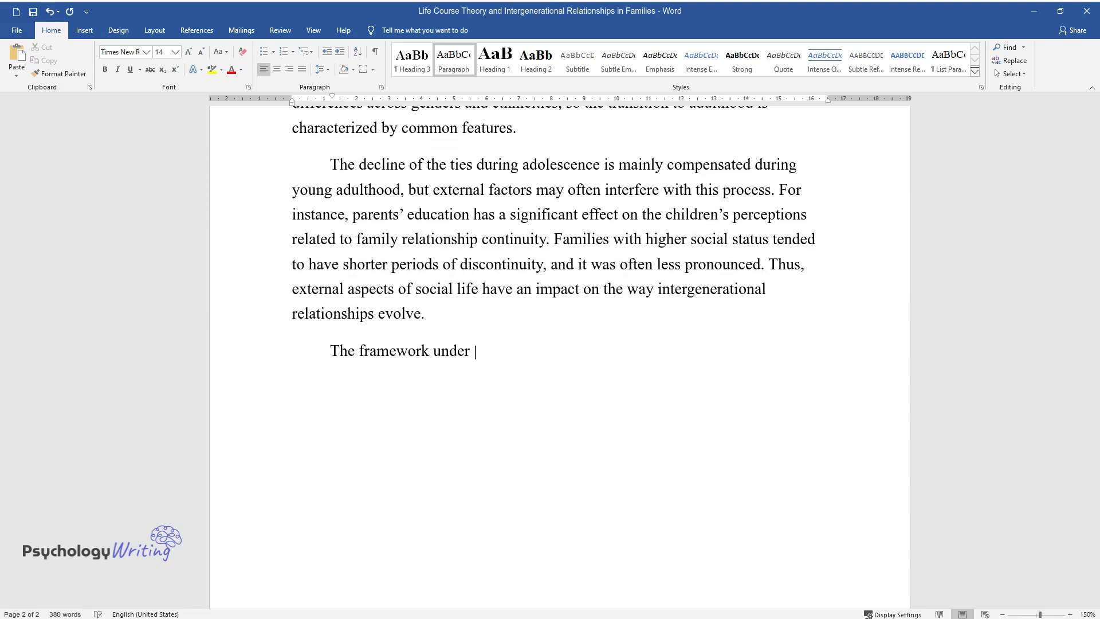
type("analysis also provides helpful insig")
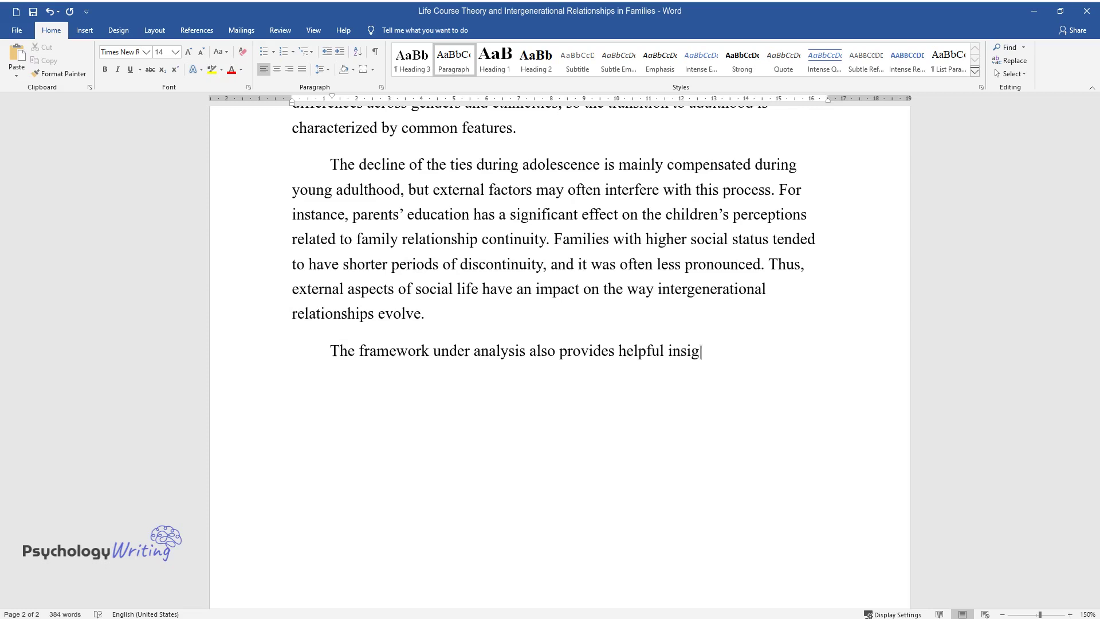
type("hts into the ways family arrangement")
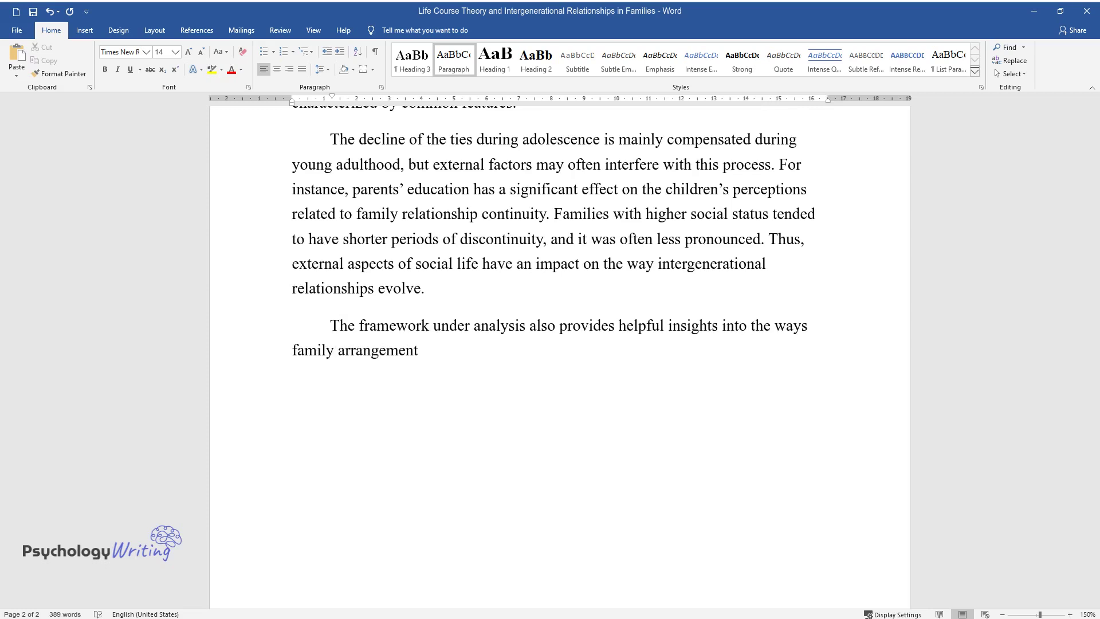
type("s develop. It has been acknowledged")
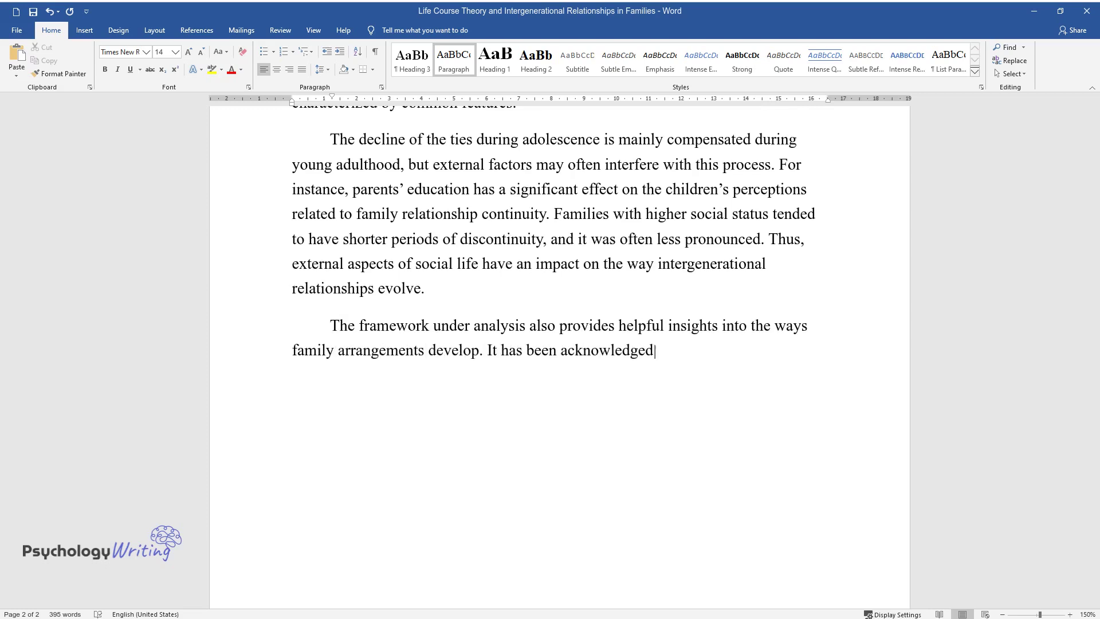
type(" that the co-residence of grandparen")
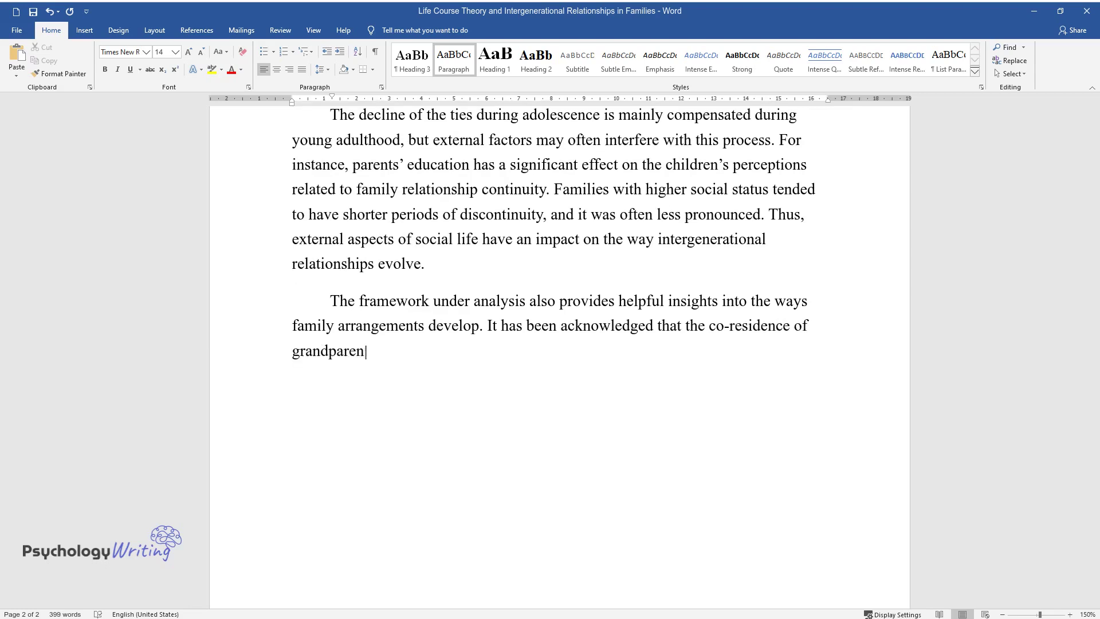
type("ts is often determined by the socioe")
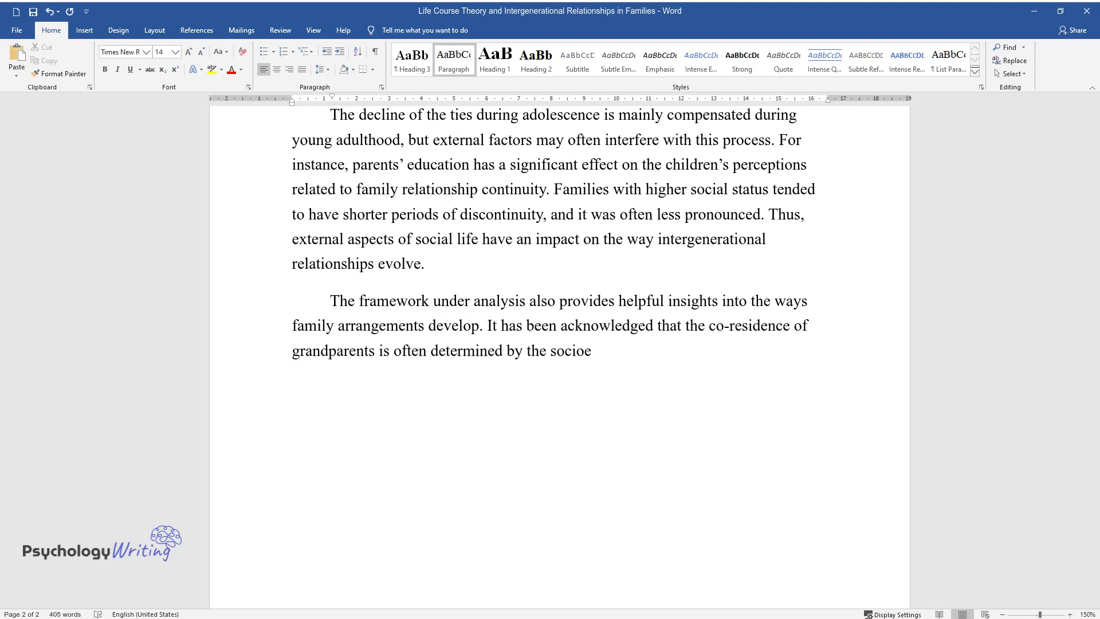
type("conomic status of the family.")
Step: Finish the paragraph at 'status of the family.' and start a new paragraph
key("Return")
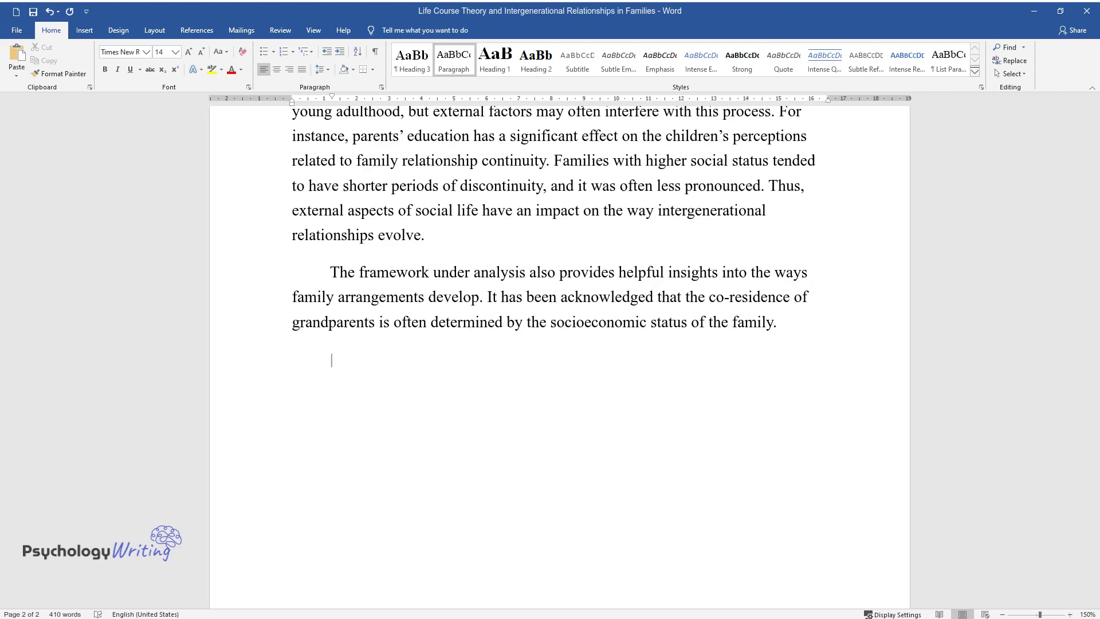
Step: Type the financial-security paragraph and the paragraph on the family's financial constraints and single mothers
type("At that, the impac")
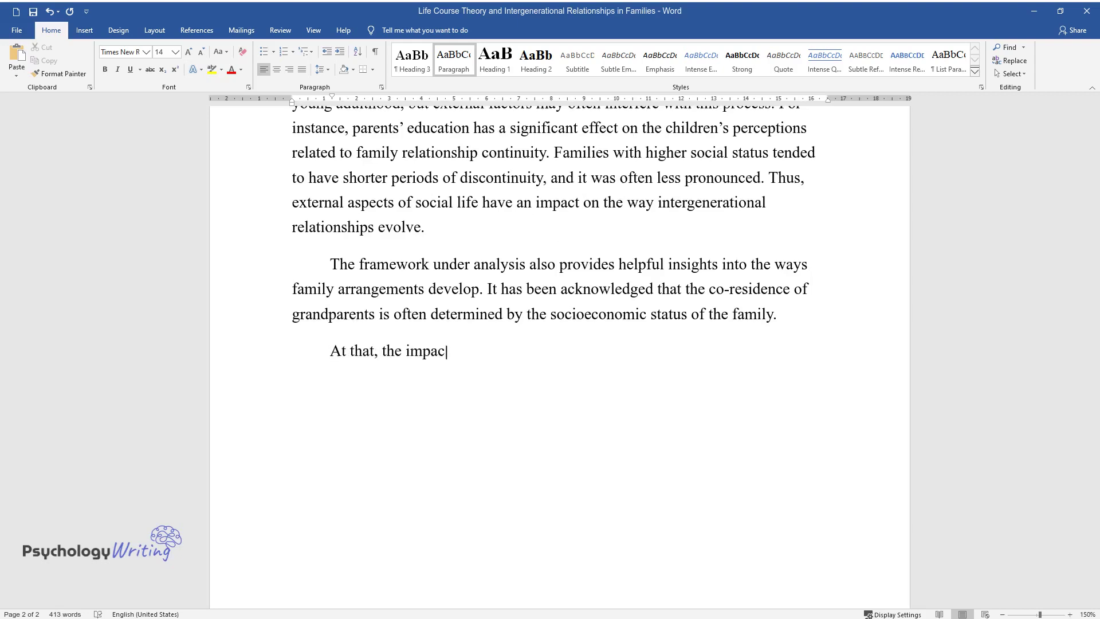
type("t on the financial security of pare")
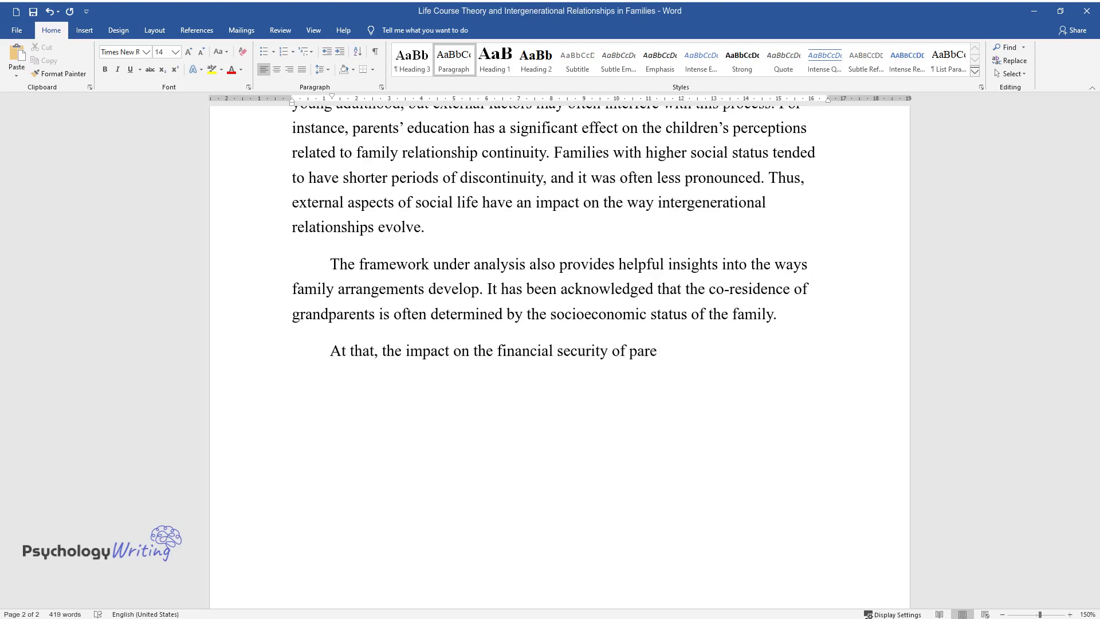
type("nts or grandparents is central. Si")
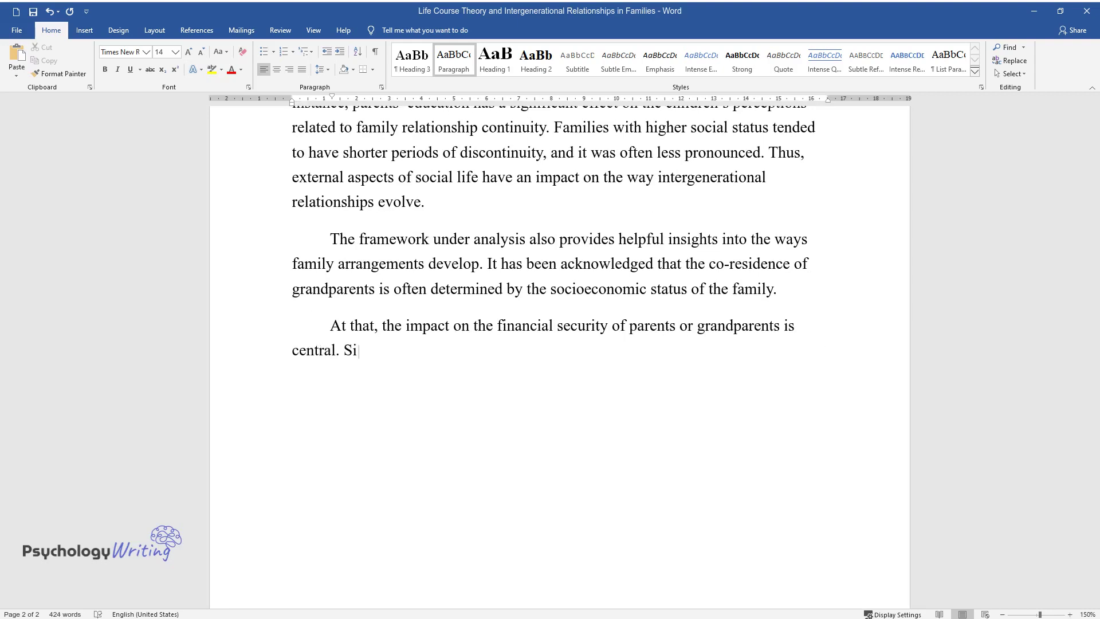
type("ngle mothers tend to live with thei")
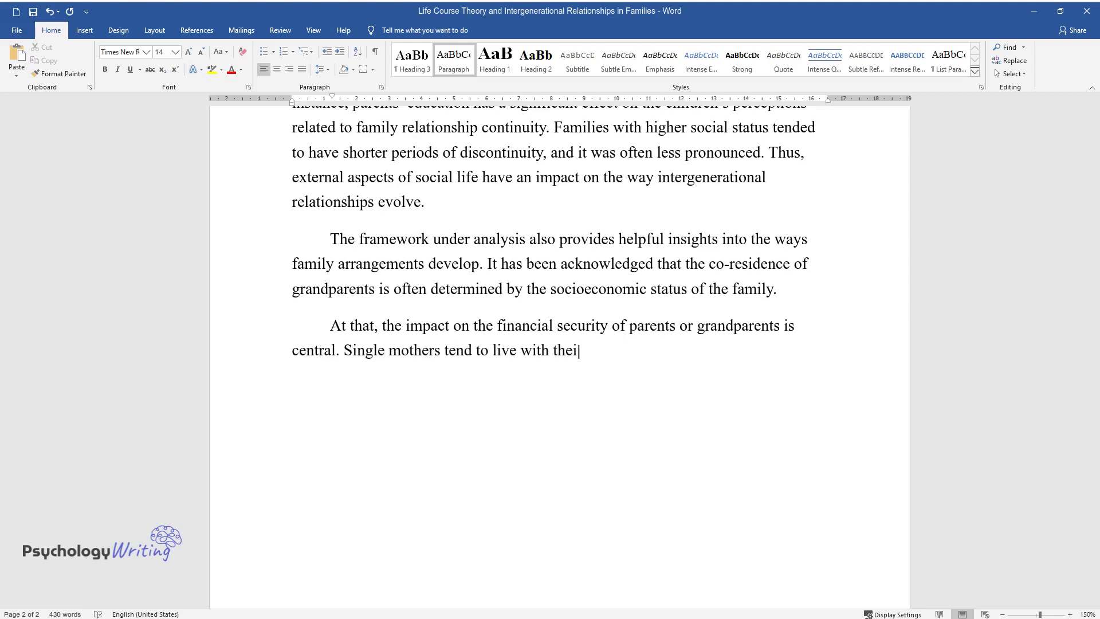
type("r parents, and this co-residence i")
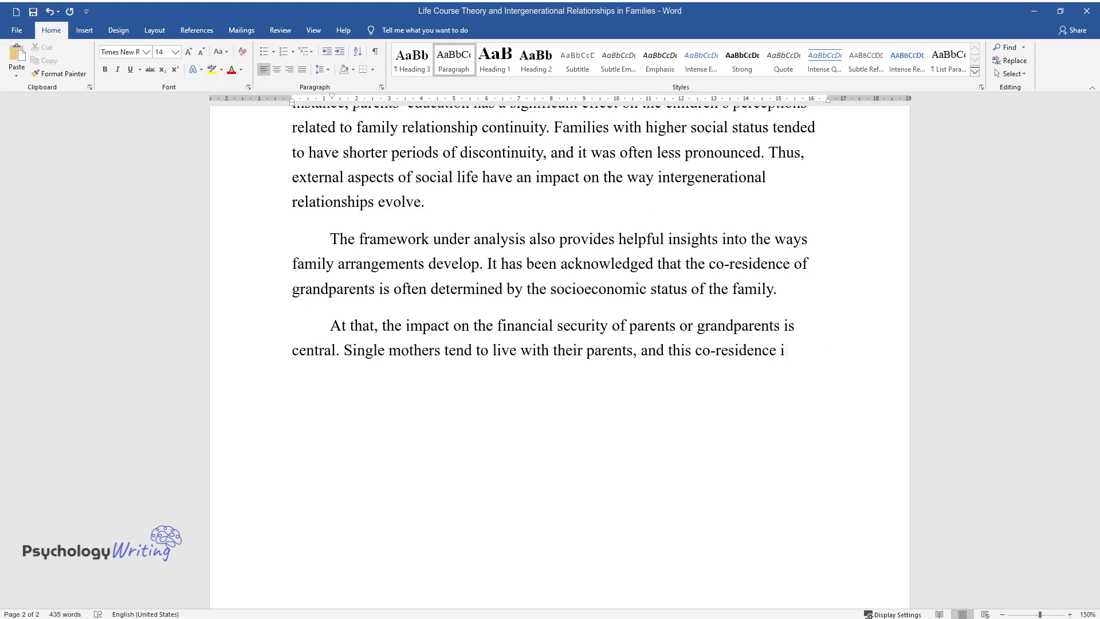
type("s specifically common among underprivileged")
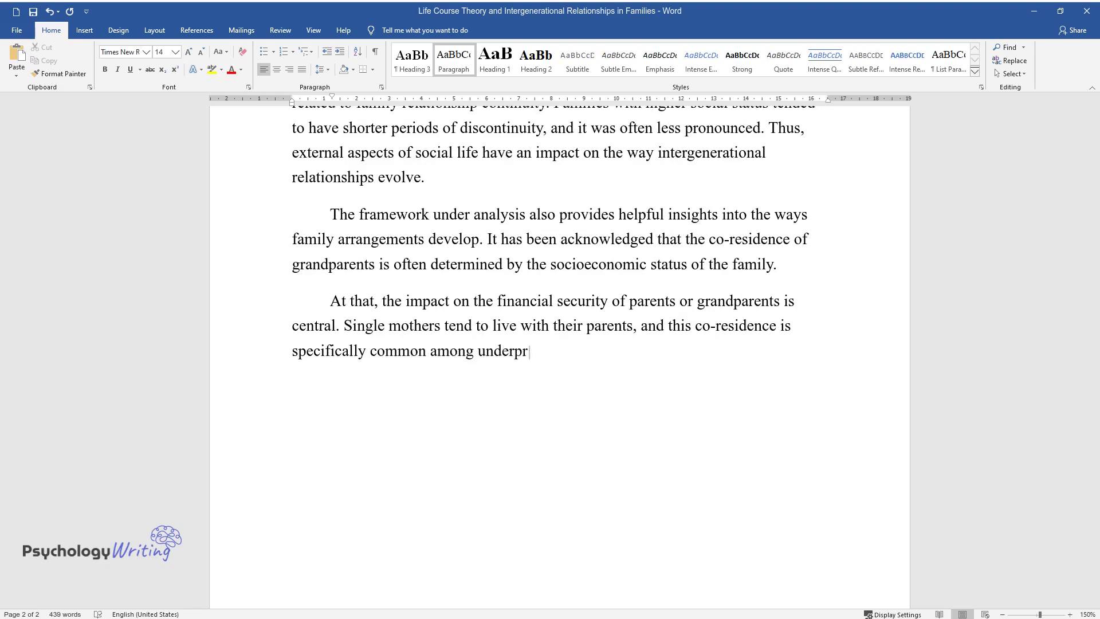
type("As mentioned abo")
type("ve, the financial constrain")
type("ts of the family contribut")
type("e to the disadvan")
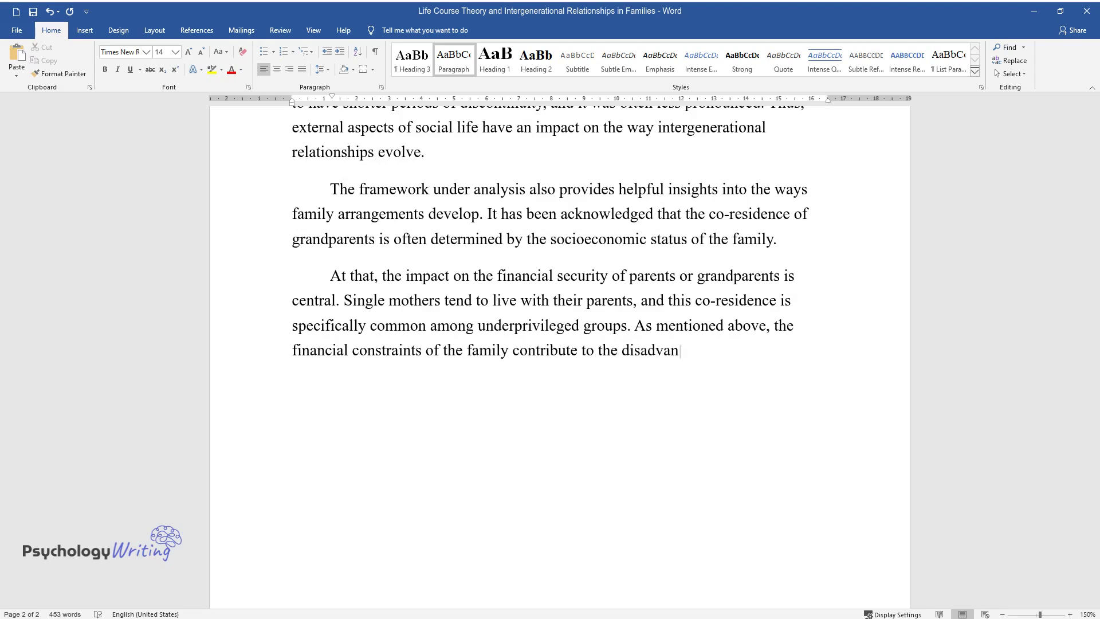
type("tageous position of childr")
type("en. It i")
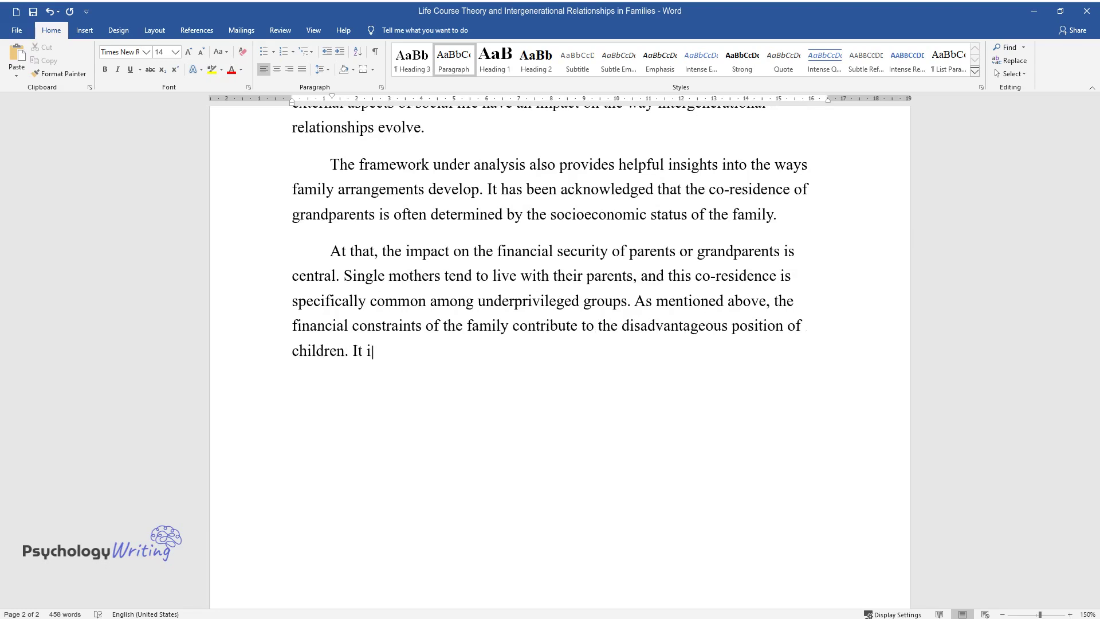
type("s noteworthy that the input of gran")
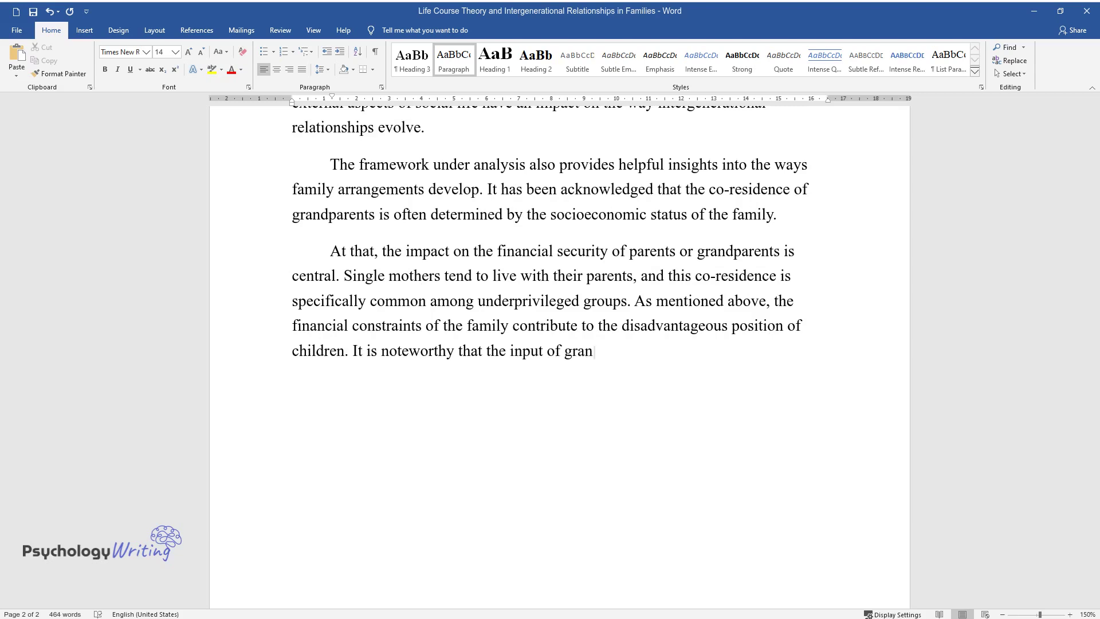
type("dparents has been explored in numer")
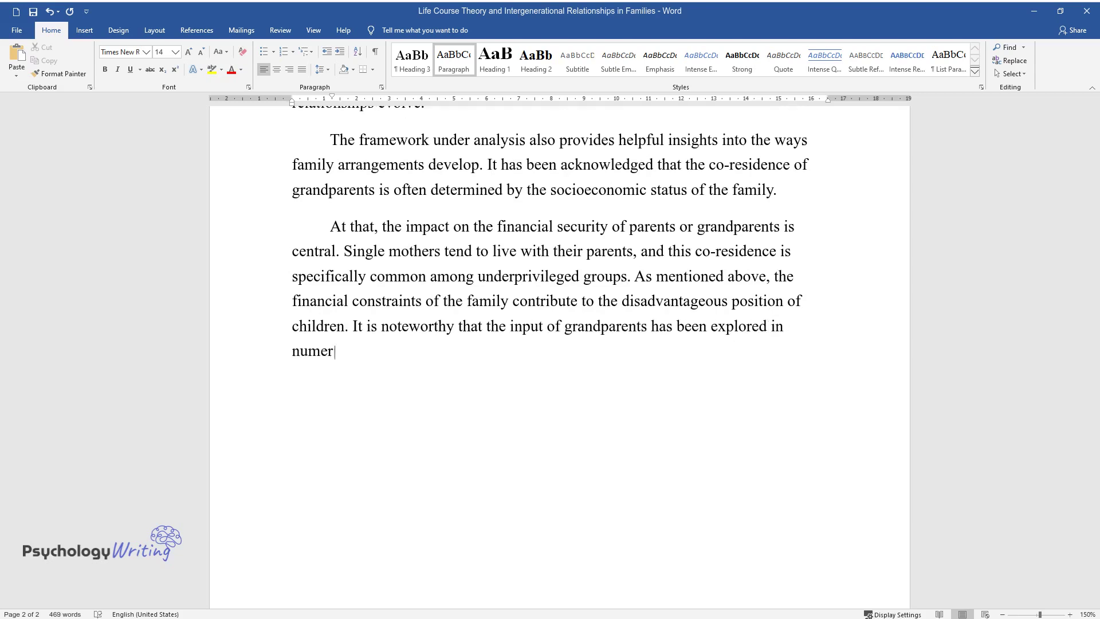
type("ous studies. The peculiarities of ")
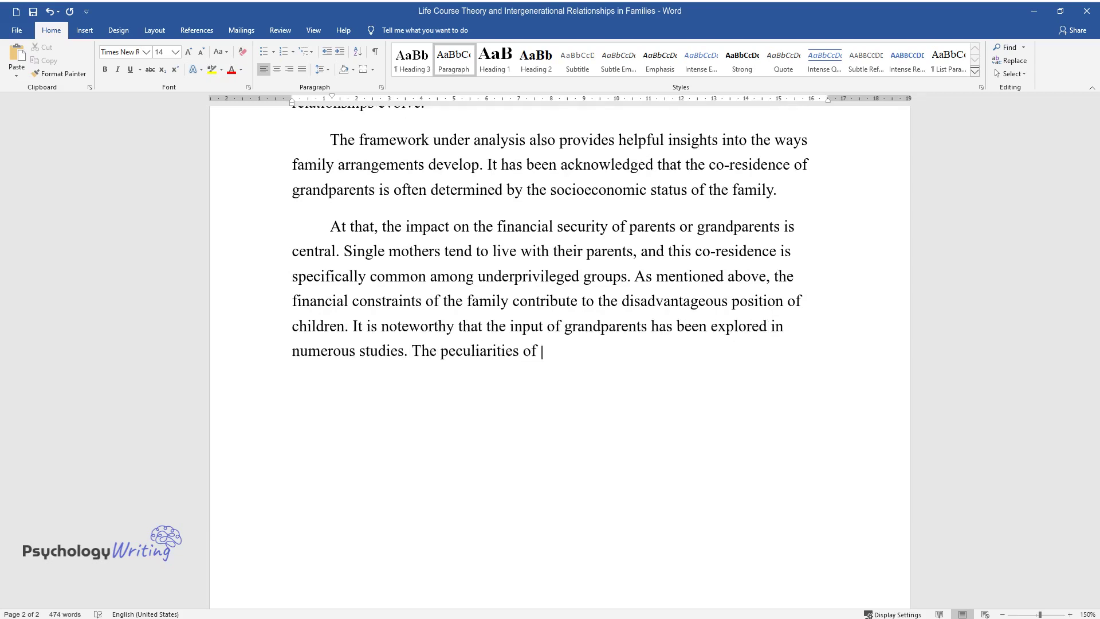
type("these financial and other types of ")
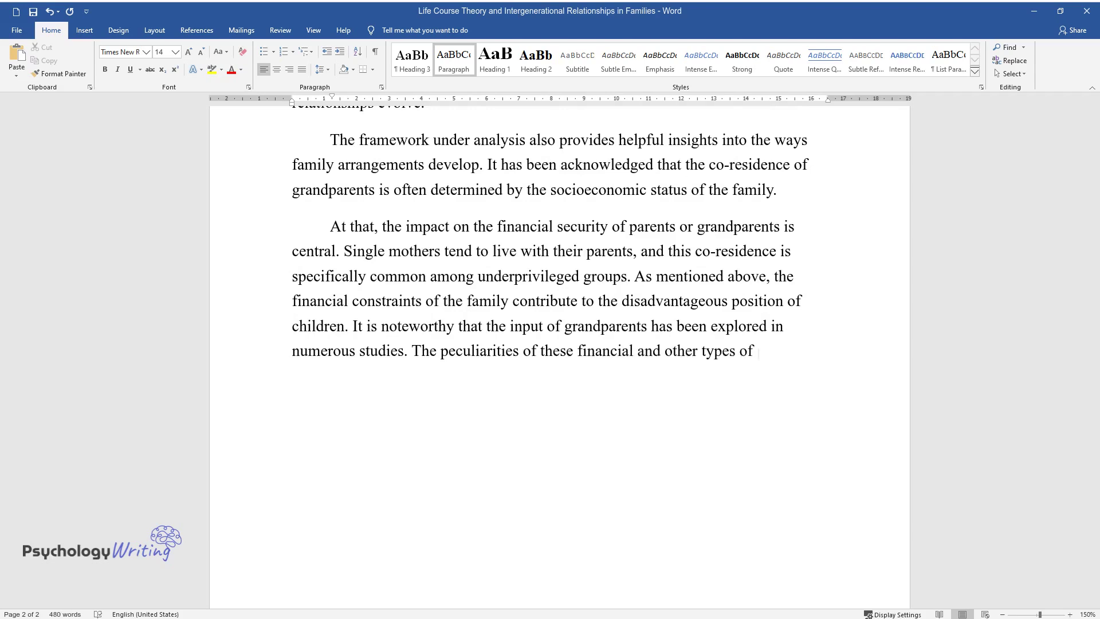
type("support influence")
type("d children's and ")
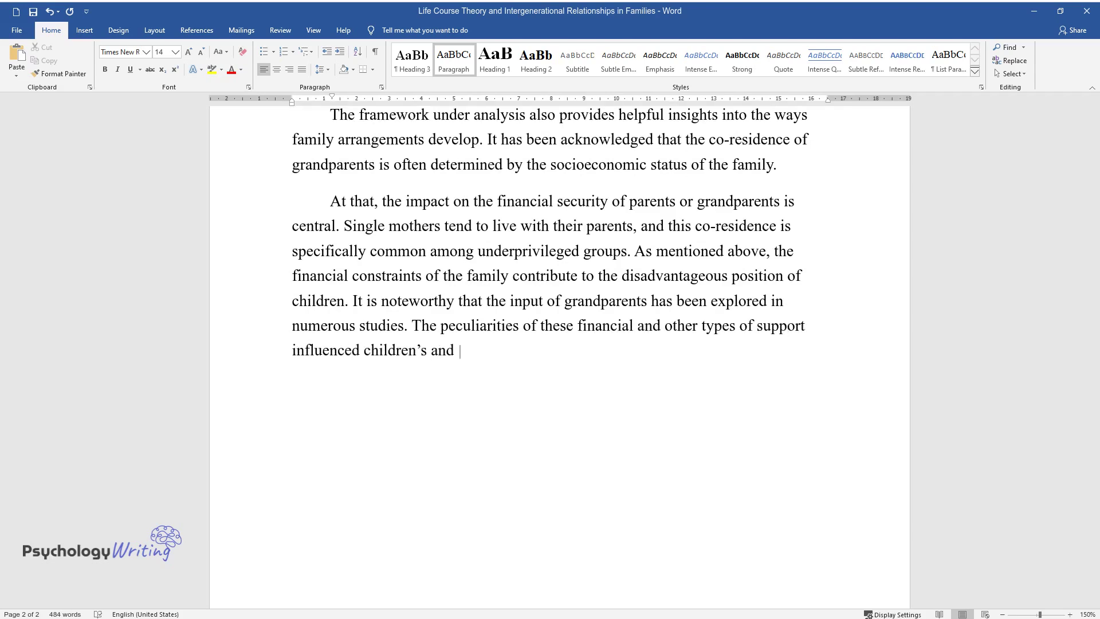
type("grandchildren's well-being and int")
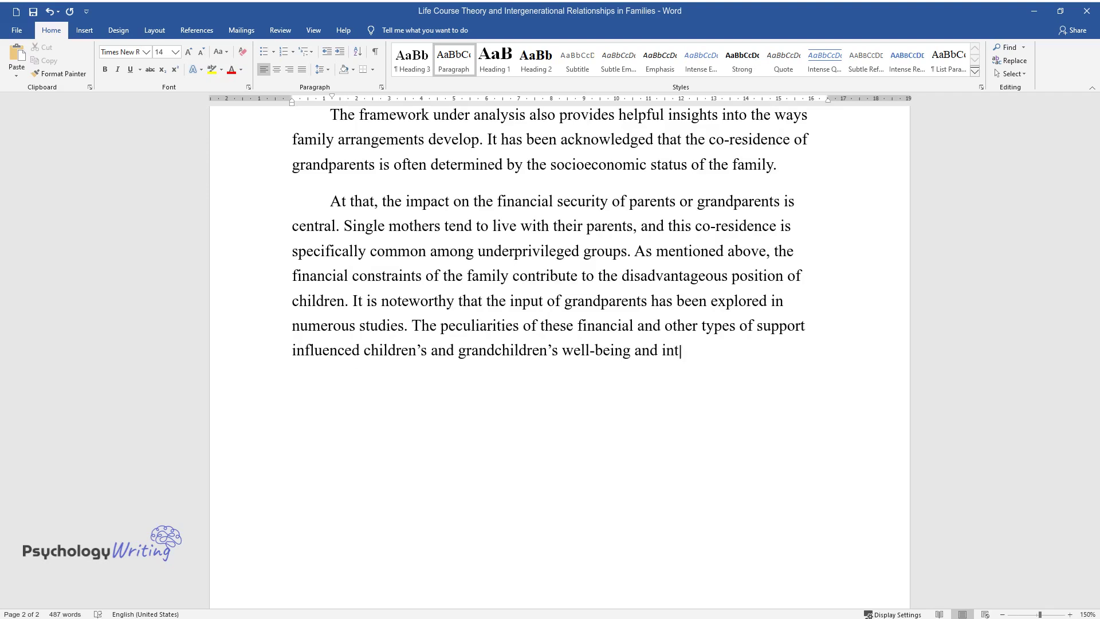
type("ergenerational relationships. Grand")
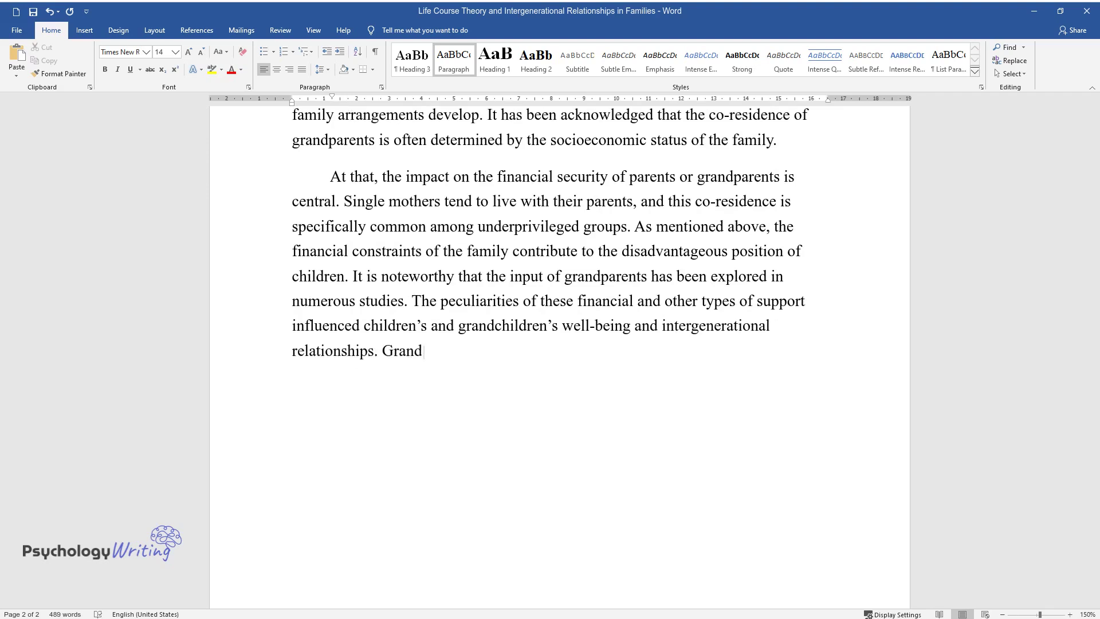
type("parents' age and socioeconomic status are influentia")
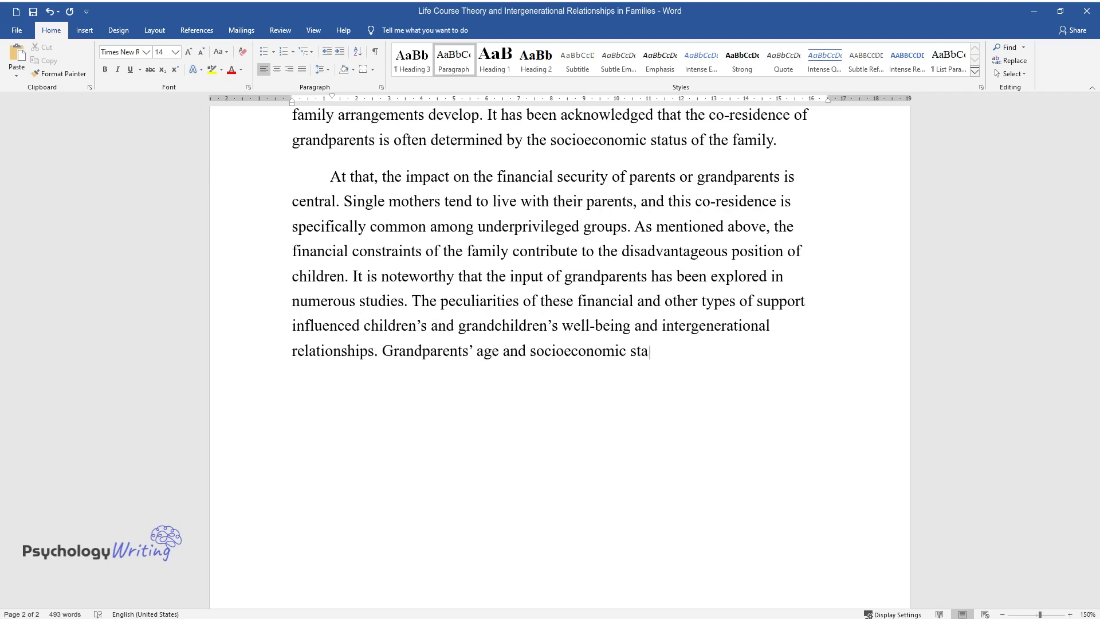
type("l factors affecting the developmen")
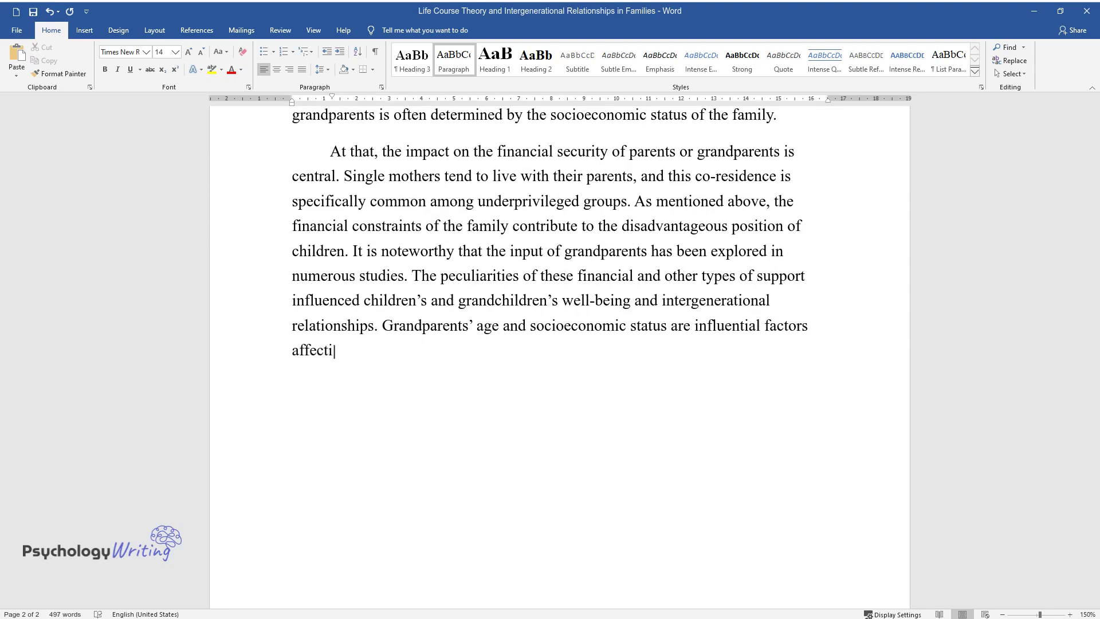
type("t of families and individuals.")
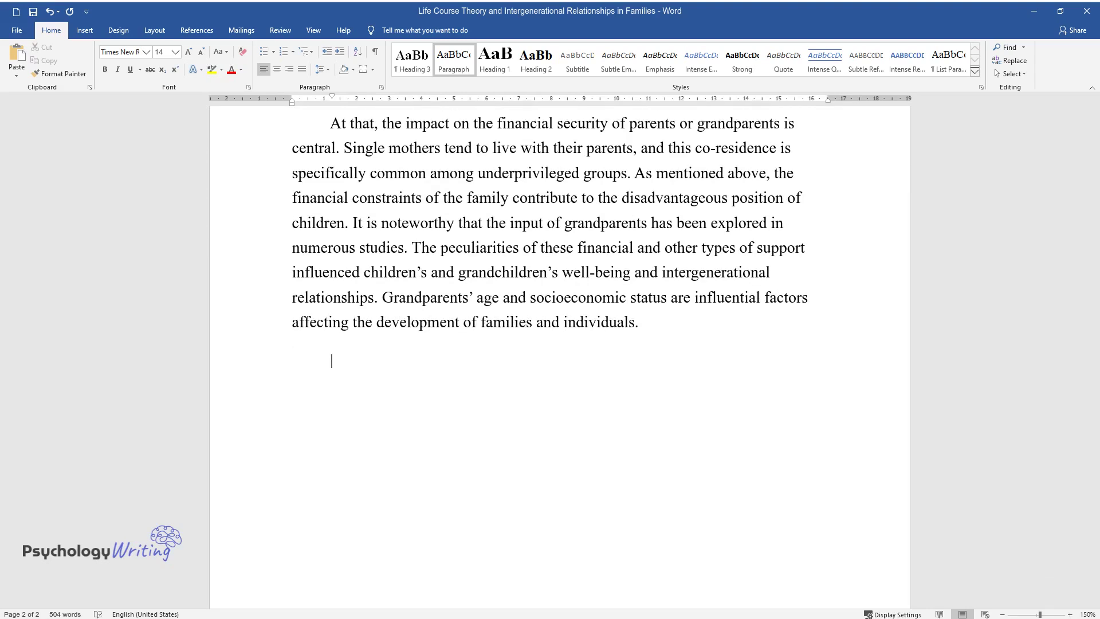
type("In conclusion, it is possible to")
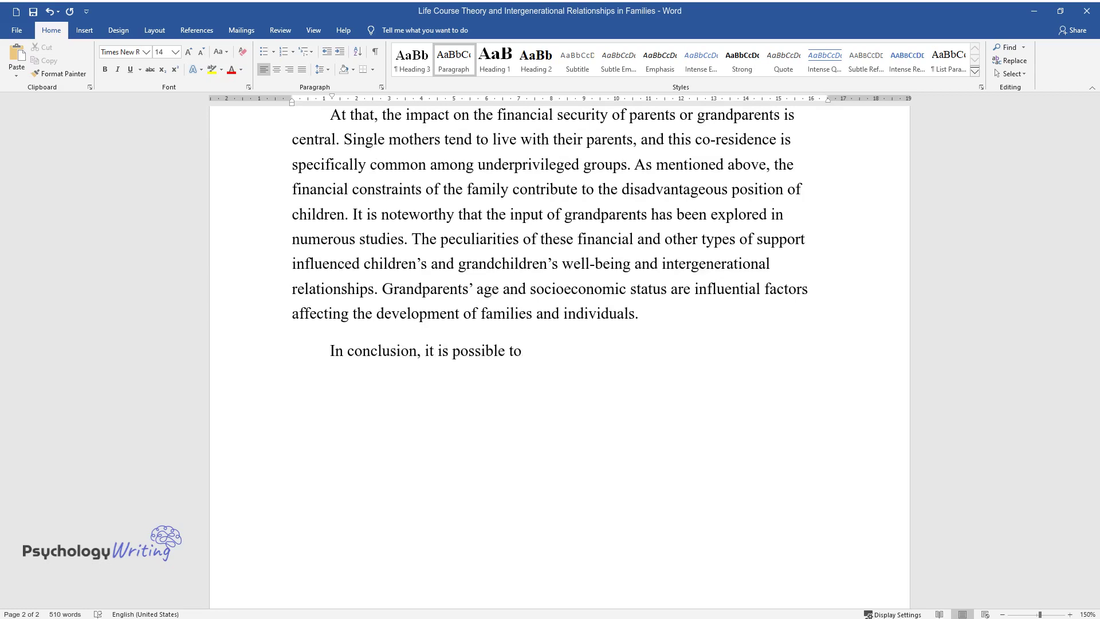
type(" note that the life course theory ass")
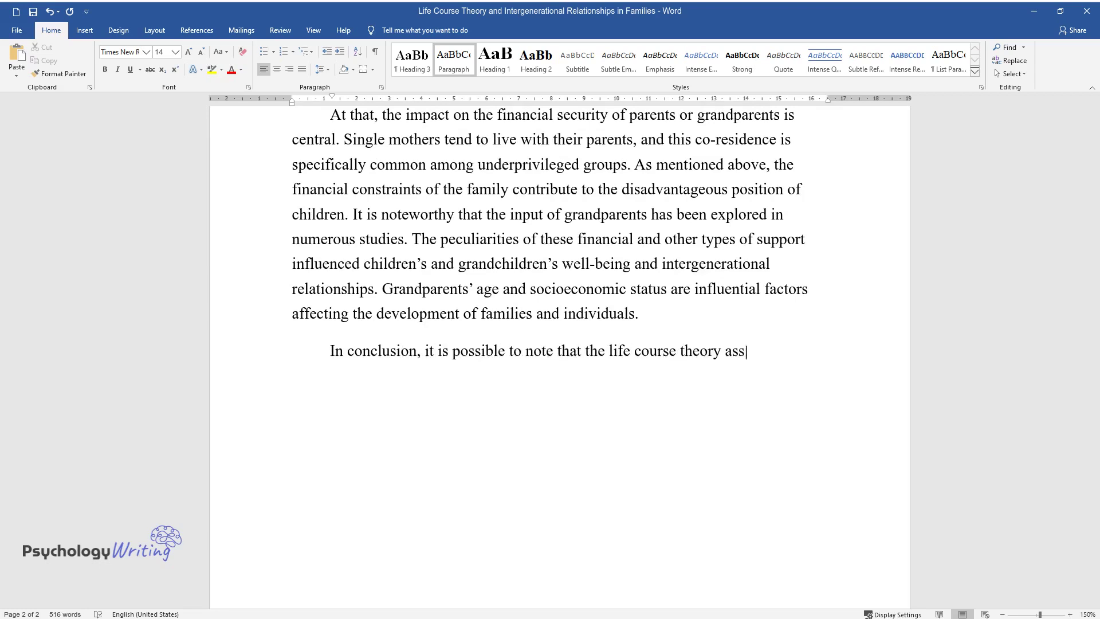
type("ists in identifying the factors affec")
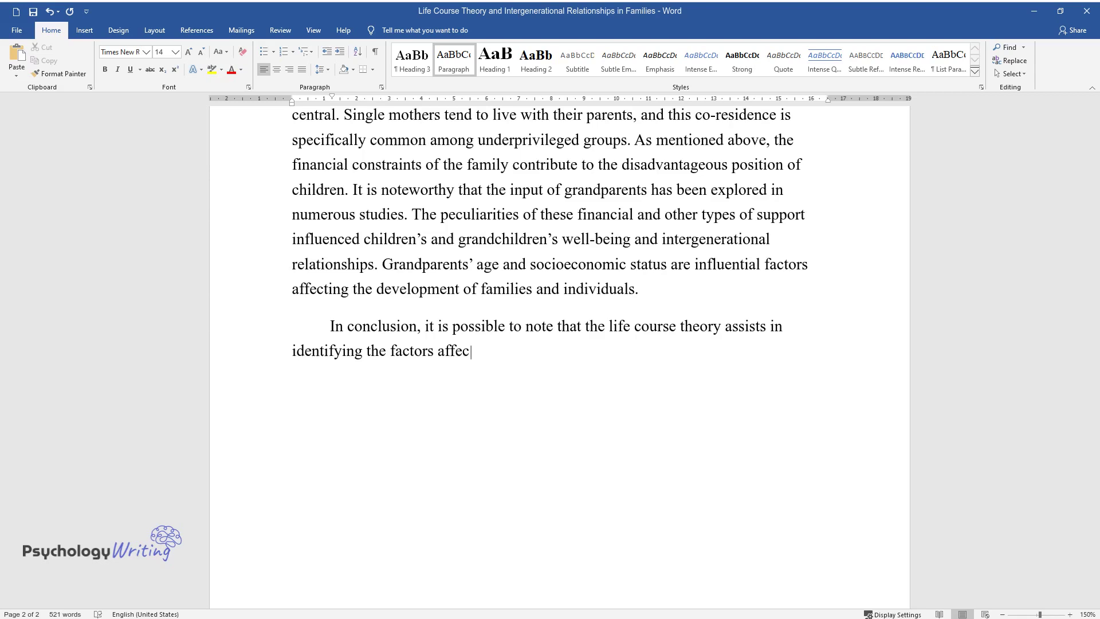
type("ting the development of individuals,")
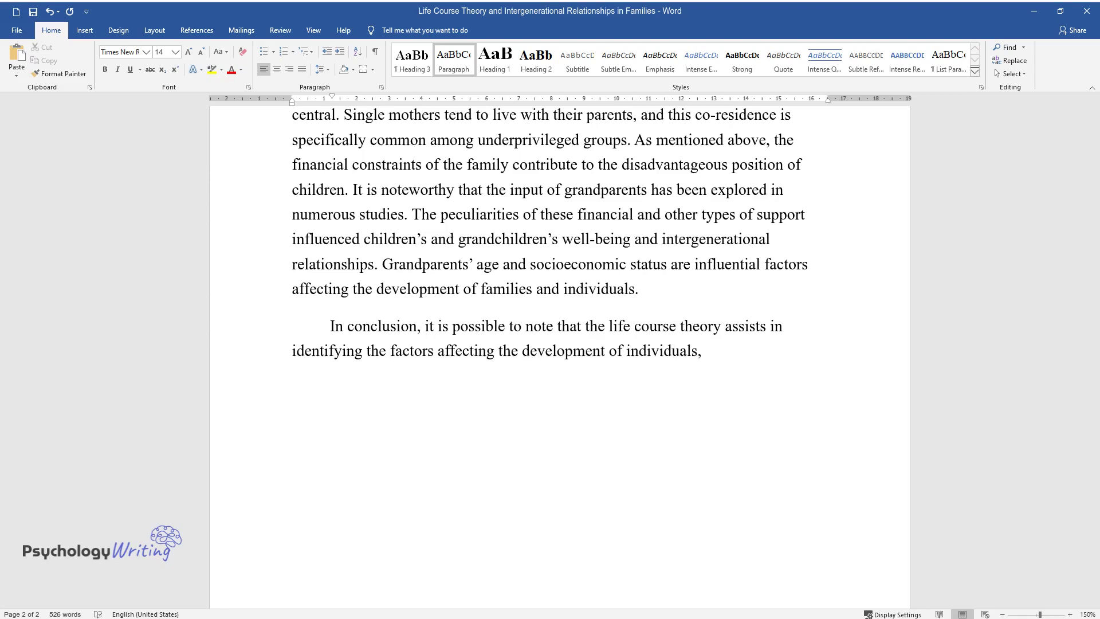
type(" families, and relationships within families. The understanding of these me")
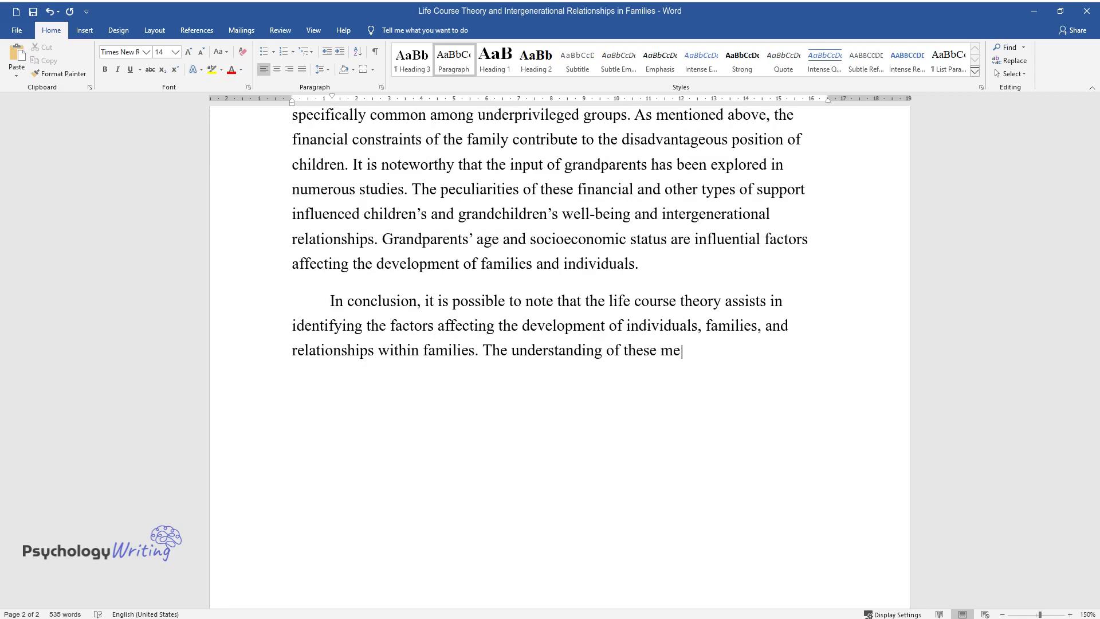
type("chanisms is important for the development of e")
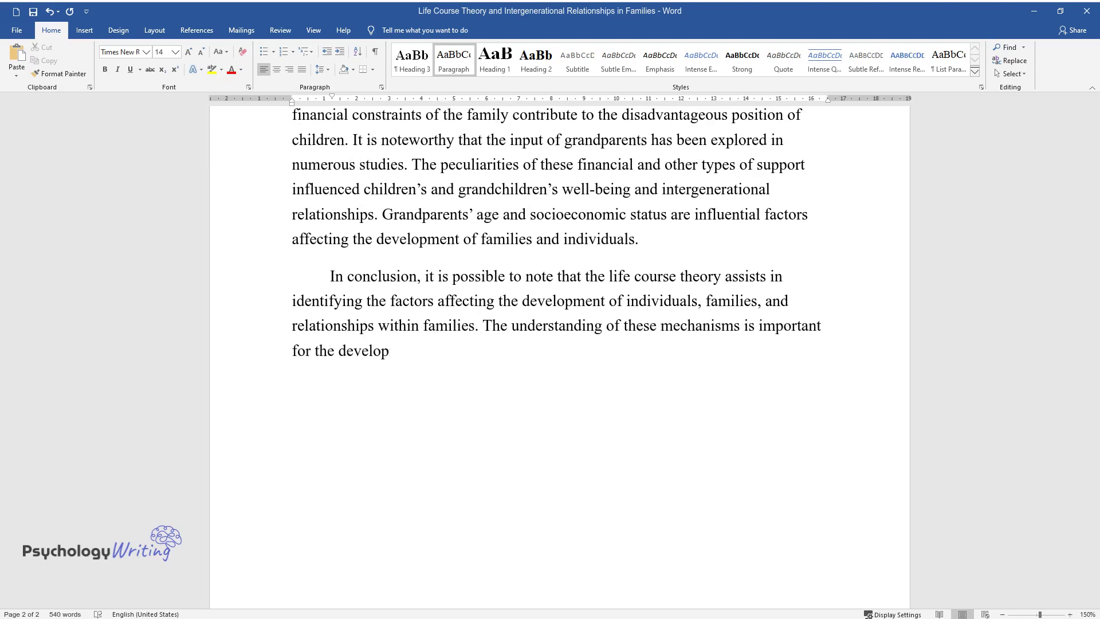
type("ffective policies aimed at i")
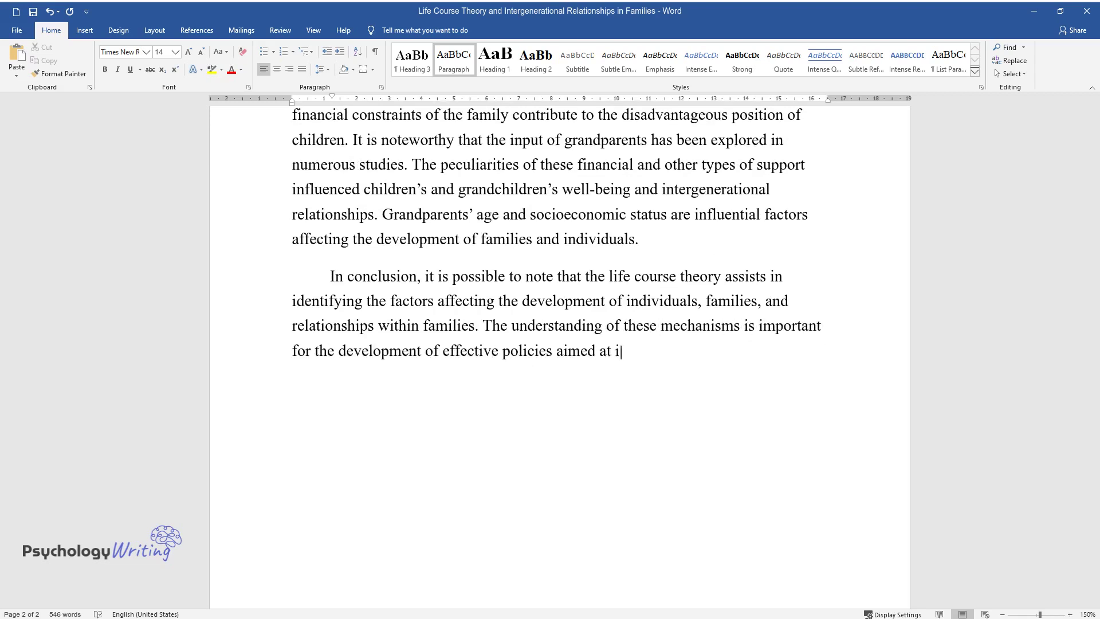
type("mproving the well-being of individual")
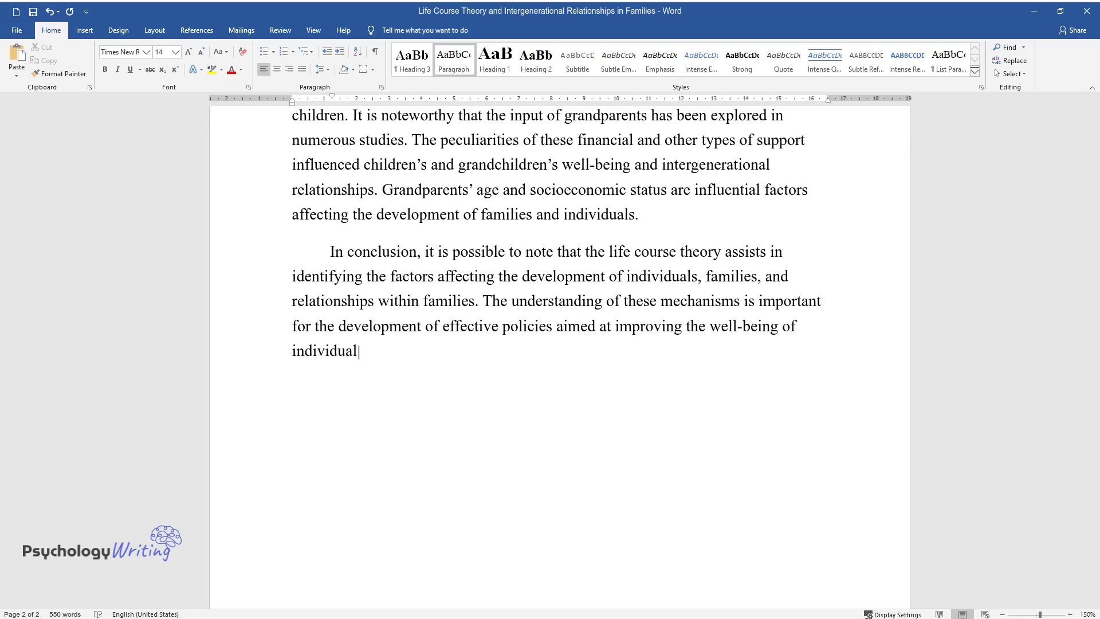
type("s and communities. Based on the resea")
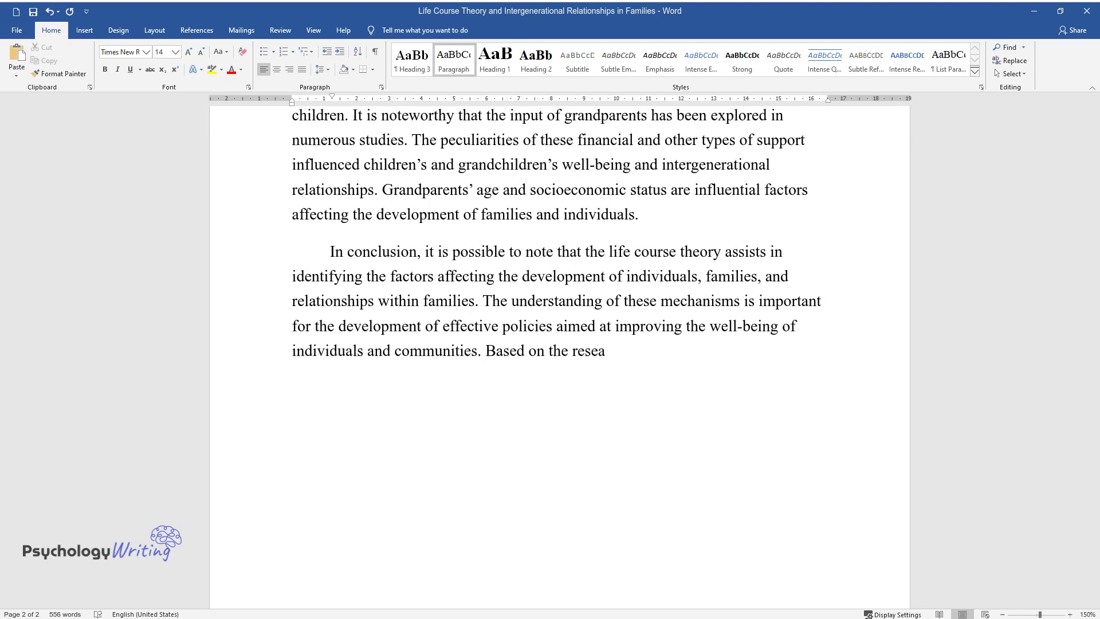
type("rch guided by the framework in questi")
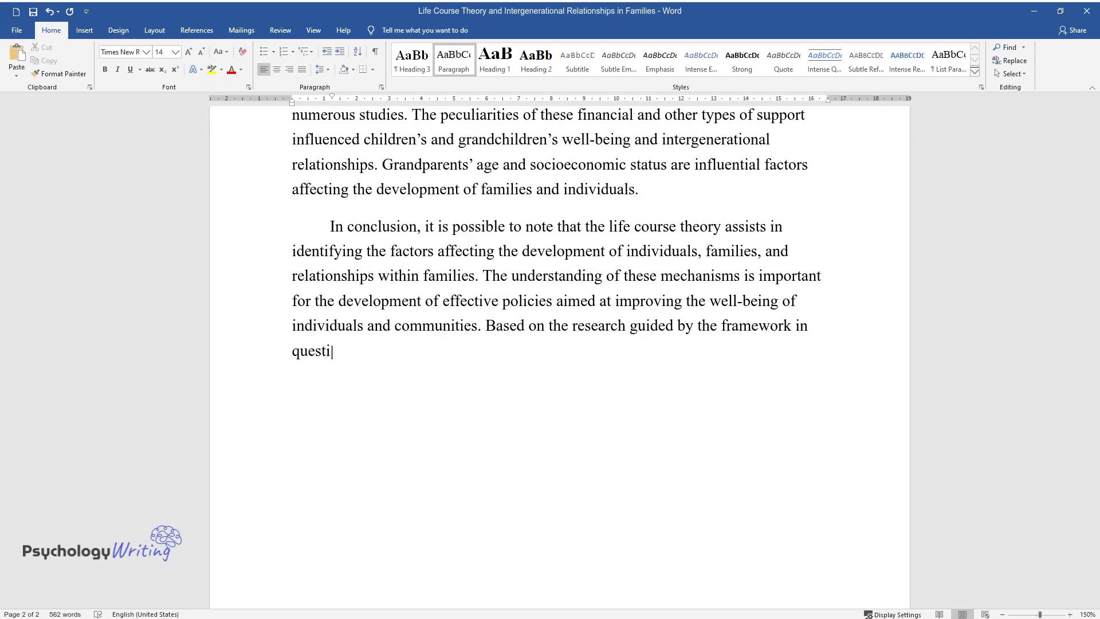
type("on, policymakers will create and esta")
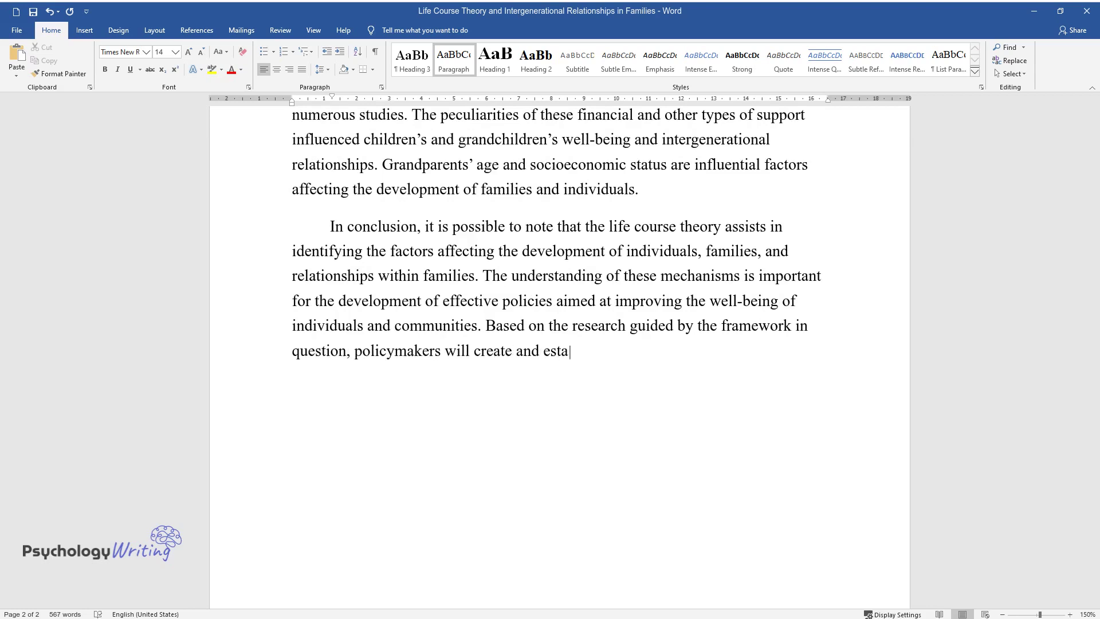
type("blish initiatives that will contribut")
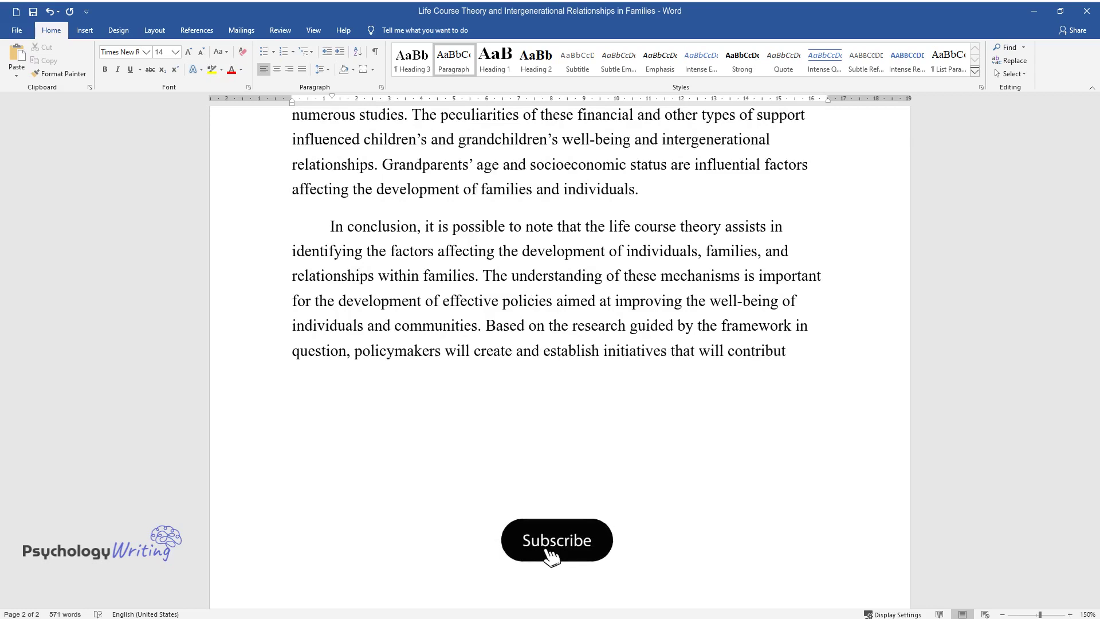
type("e to the minimization of inequality, ")
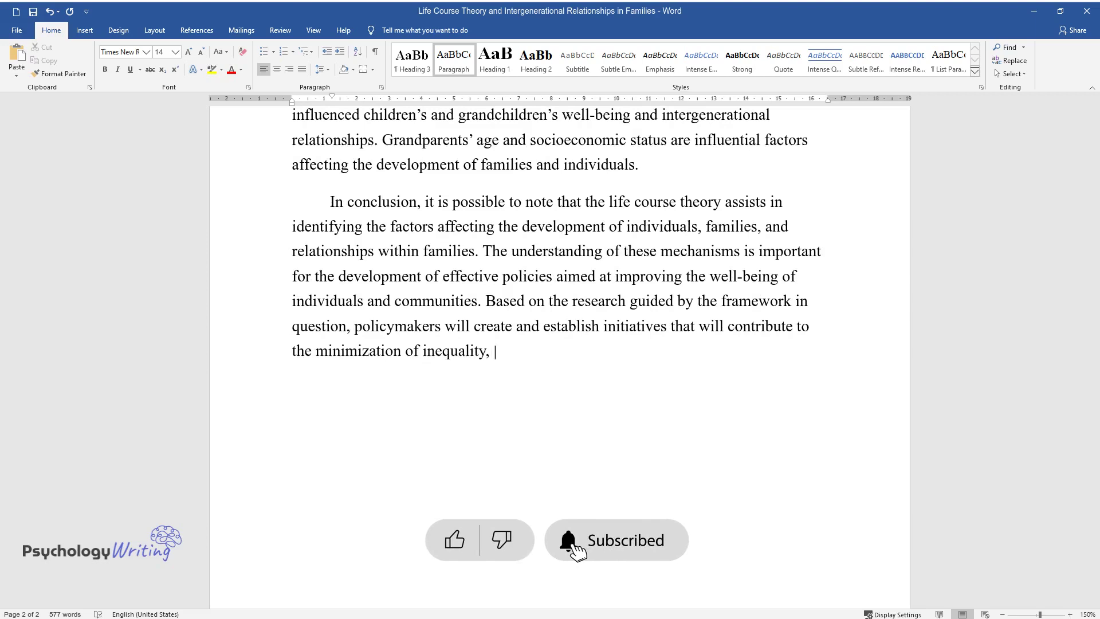
type("which in its turn will have a benefic")
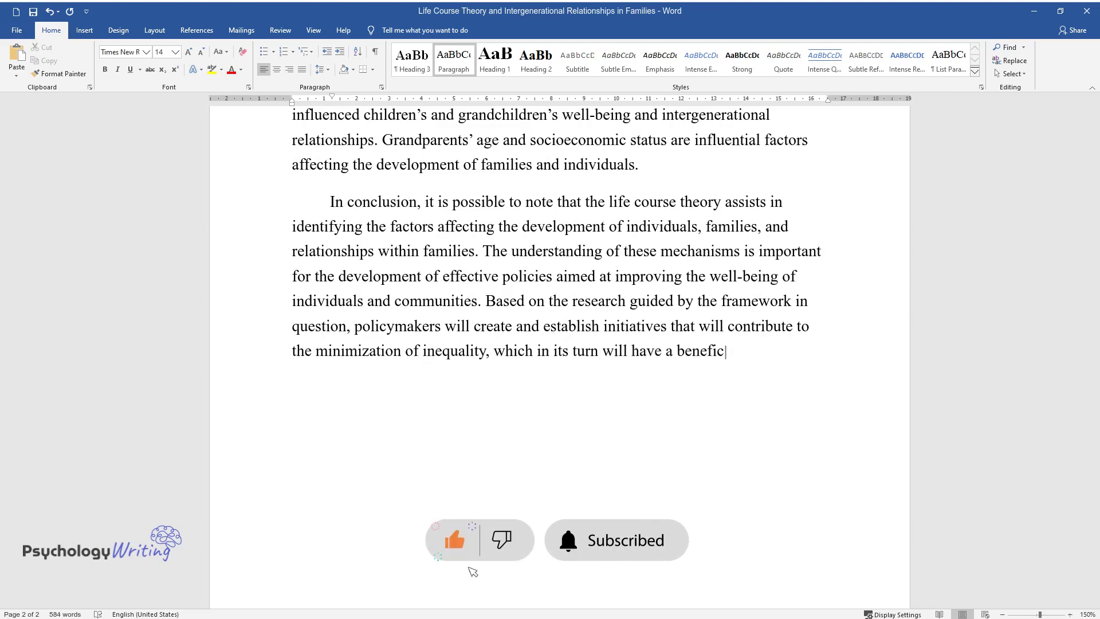
type("ial effect on the evolvement of American societ")
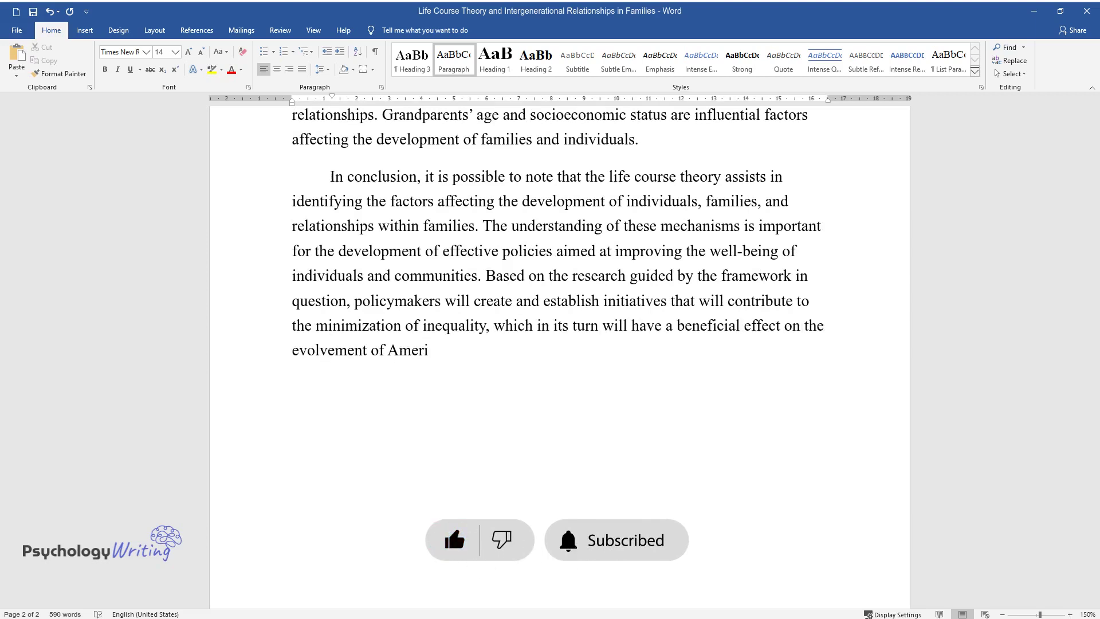